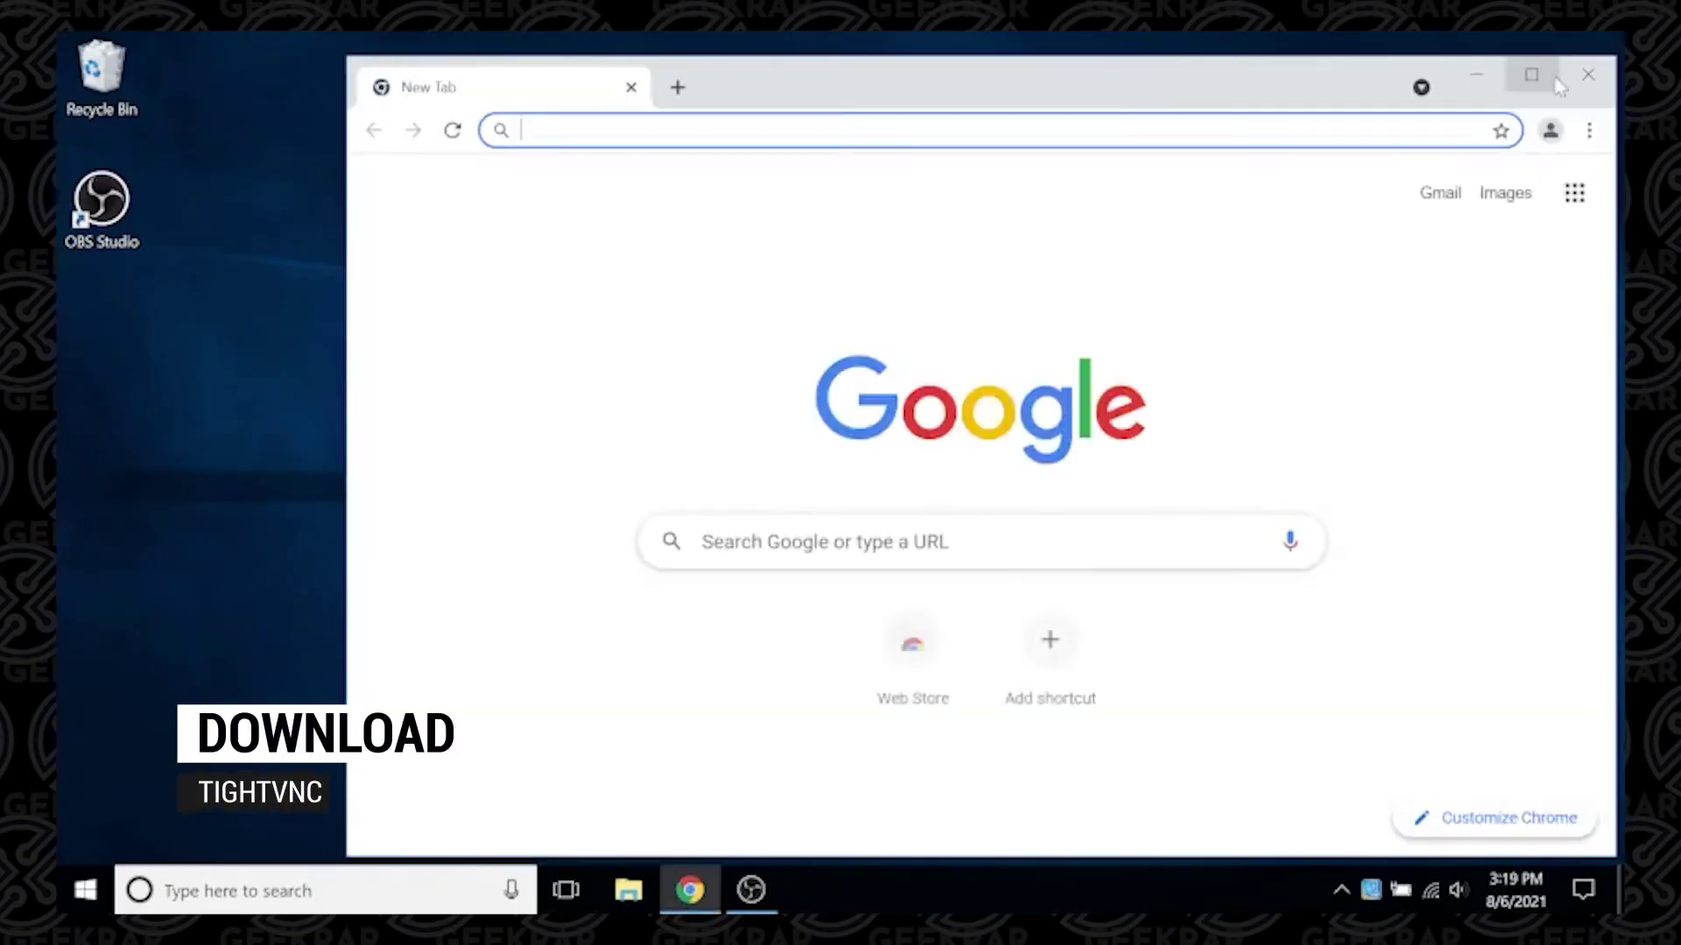
Step: Search Google for tightvnc and download the TightVNC 2.8.59 64-bit Windows installer
{"action": "left_click", "coordinate": [1531, 74]}
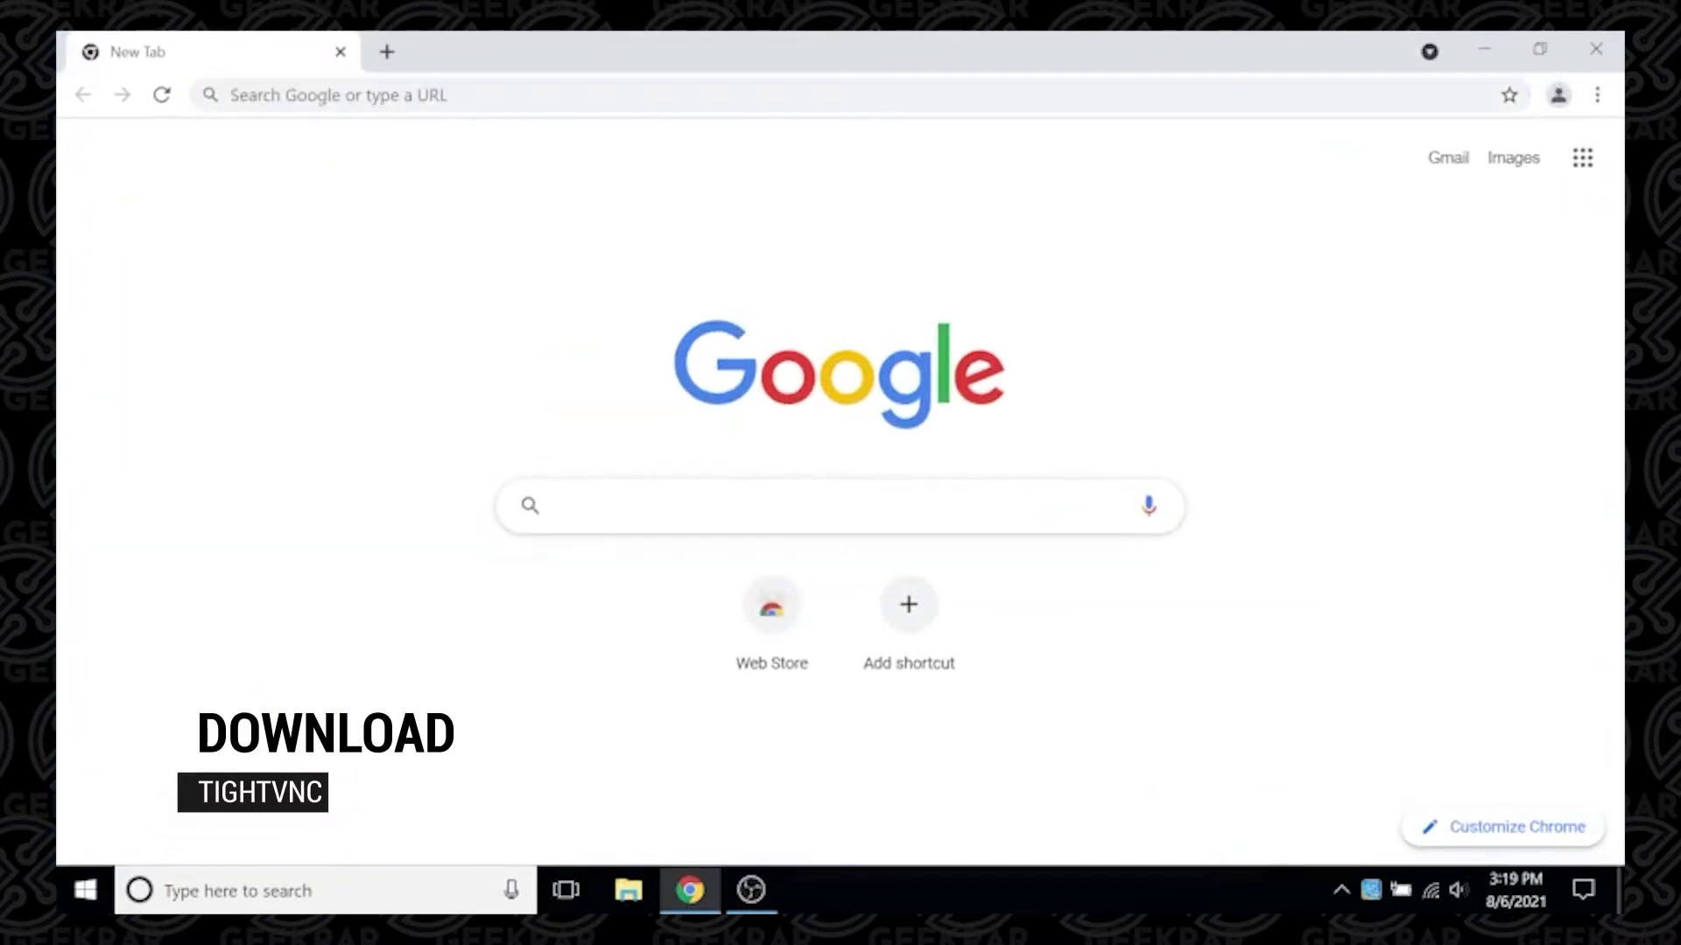
{"action": "type", "text": "tight"}
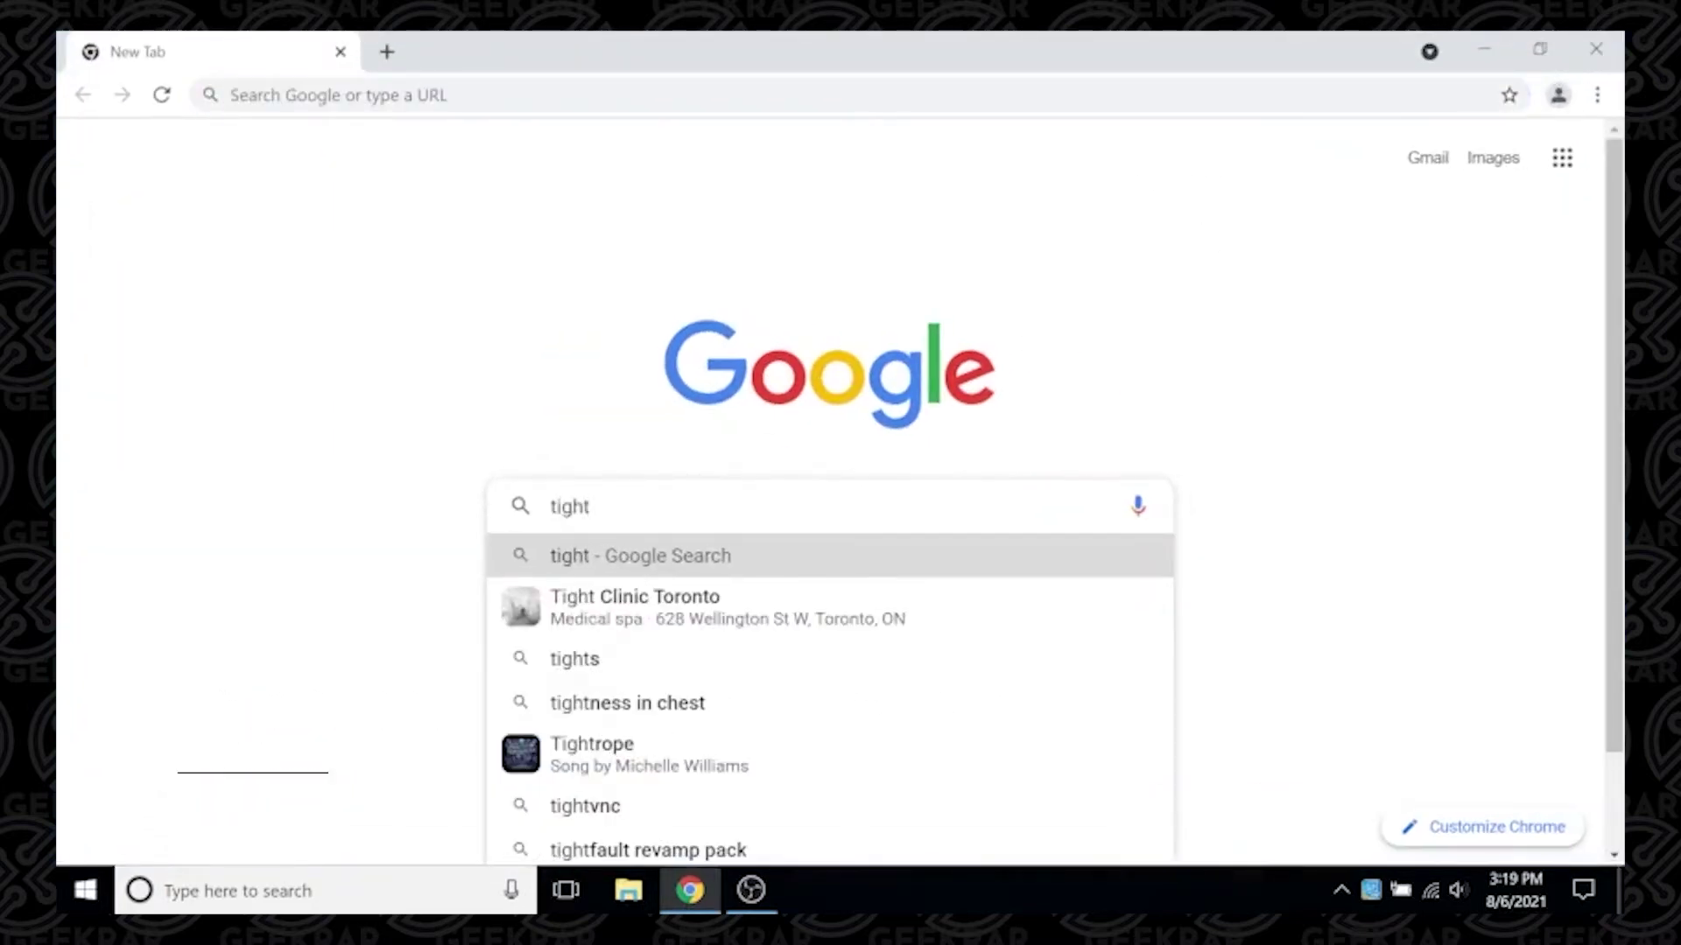
{"action": "type", "text": "vnc"}
{"action": "key", "text": "Return"}
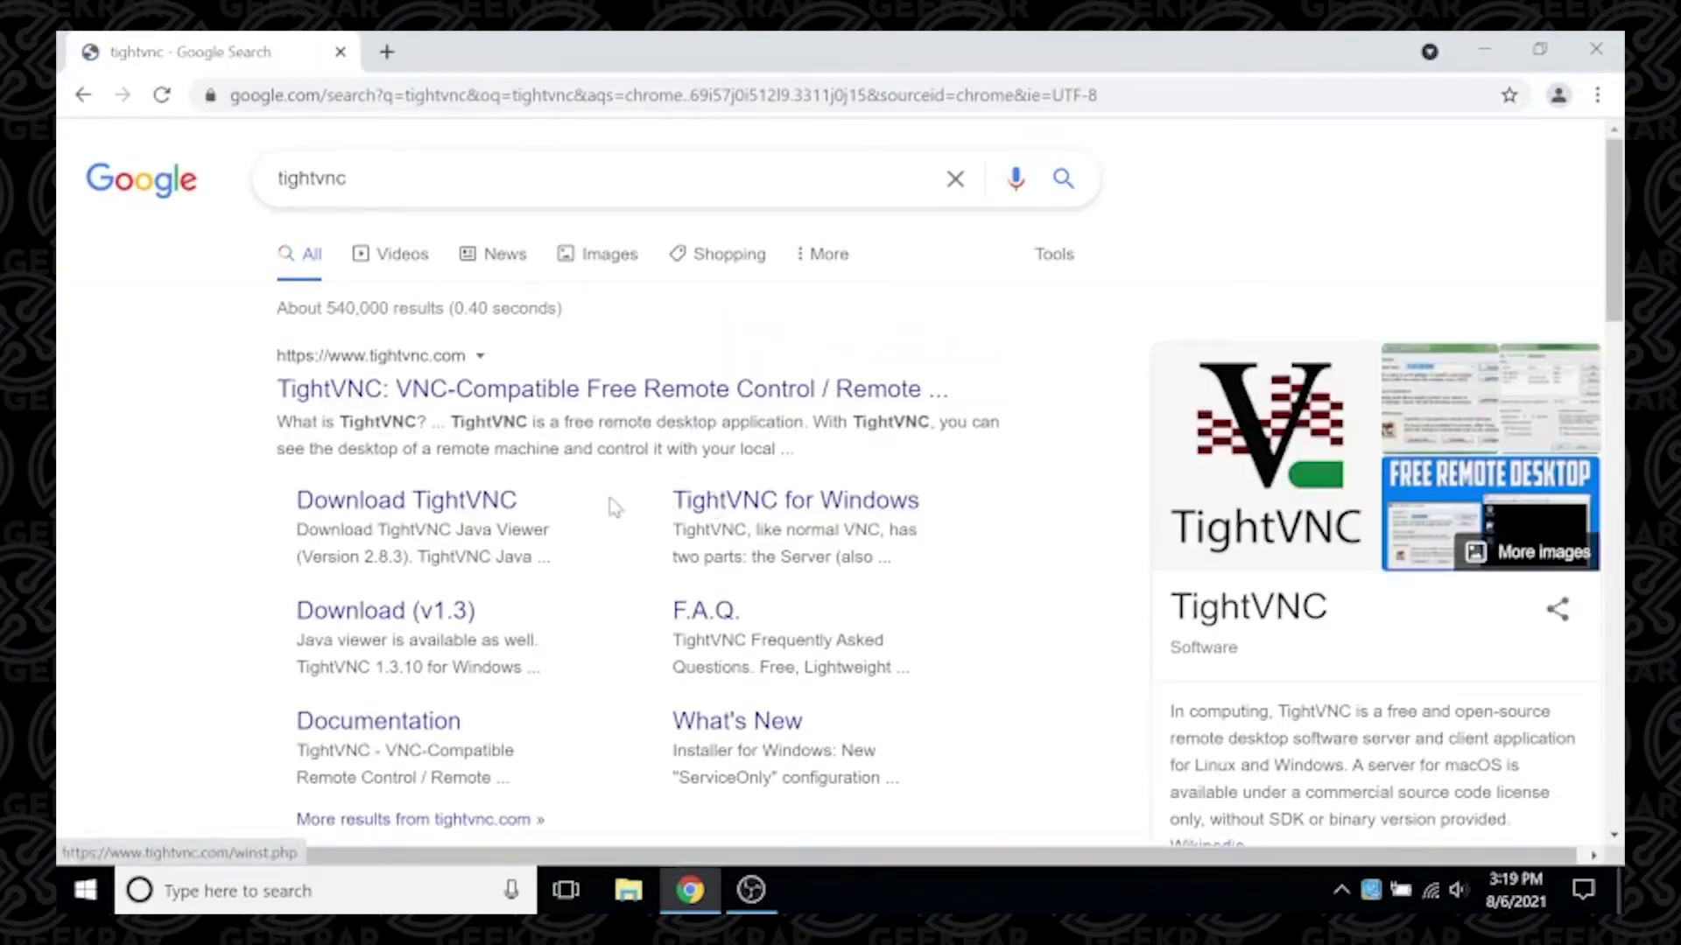
{"action": "left_click", "coordinate": [386, 506]}
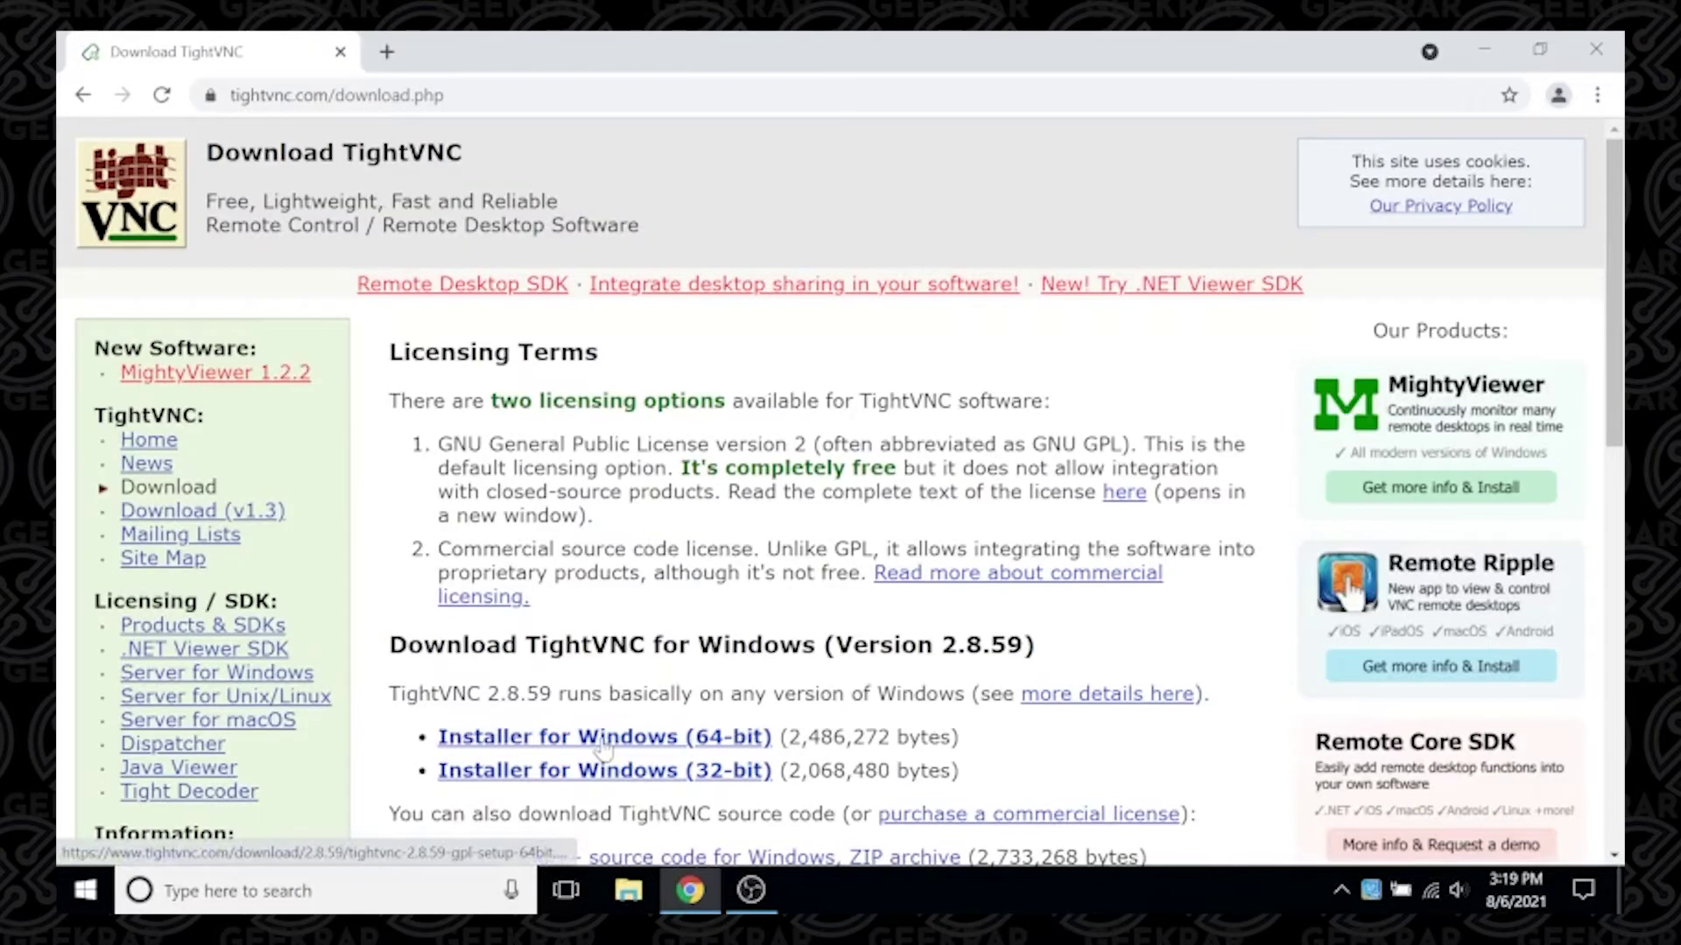
{"action": "left_click", "coordinate": [604, 738]}
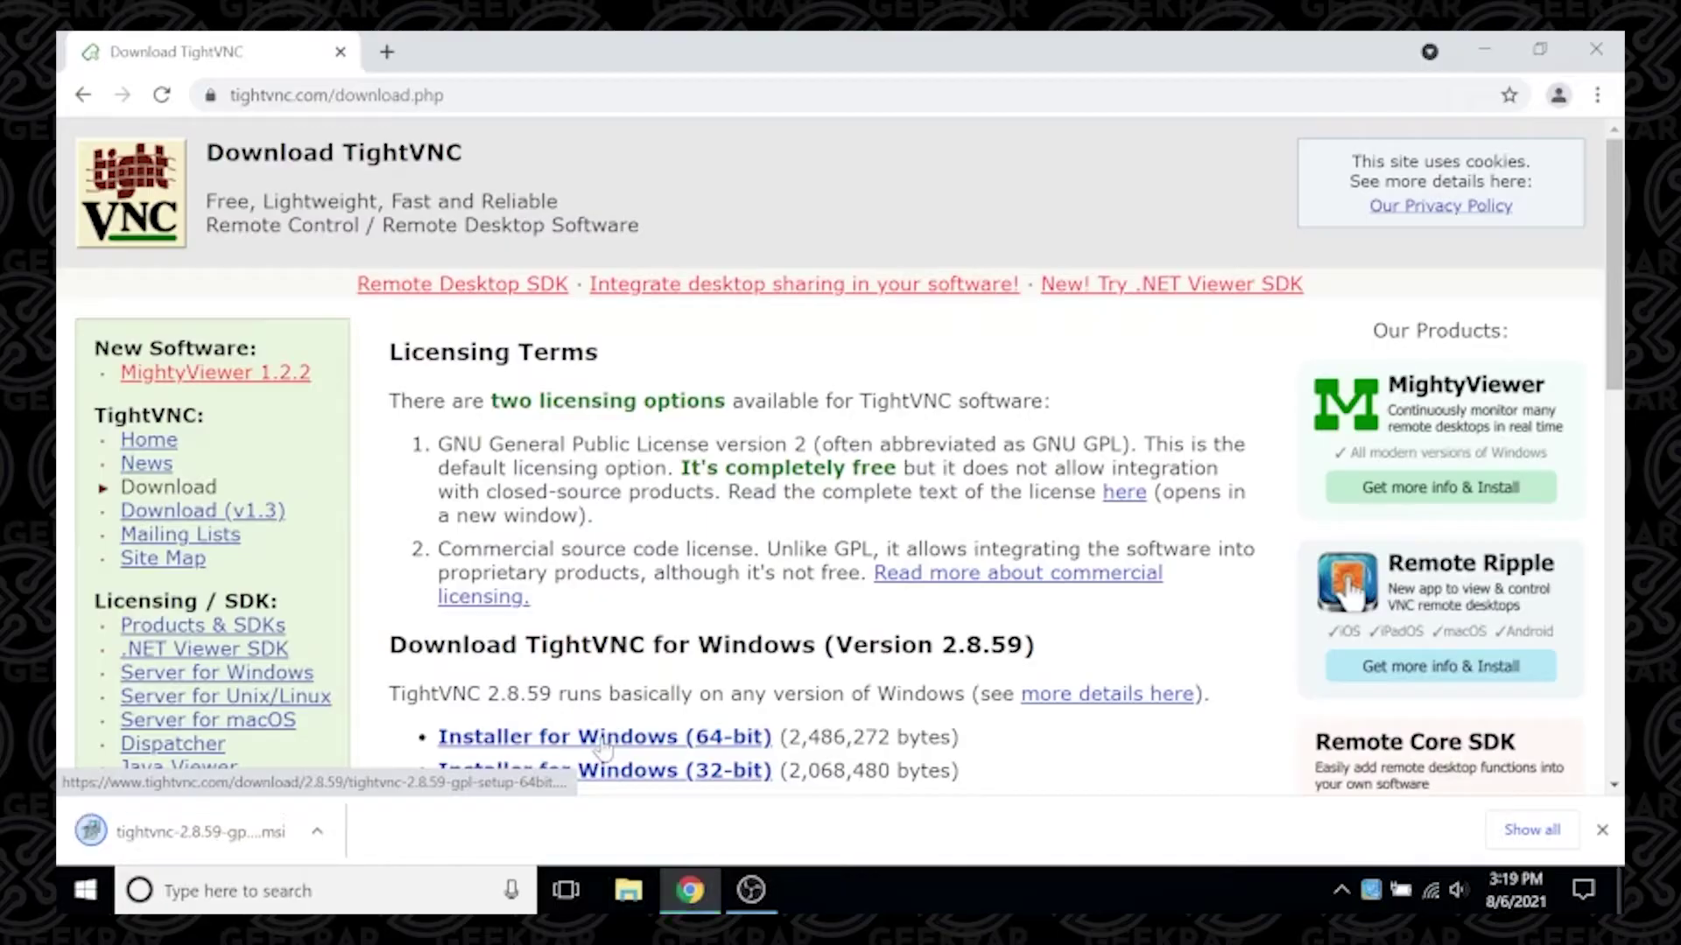
Step: Launch the downloaded installer and accept the license agreement
{"action": "left_click", "coordinate": [232, 838]}
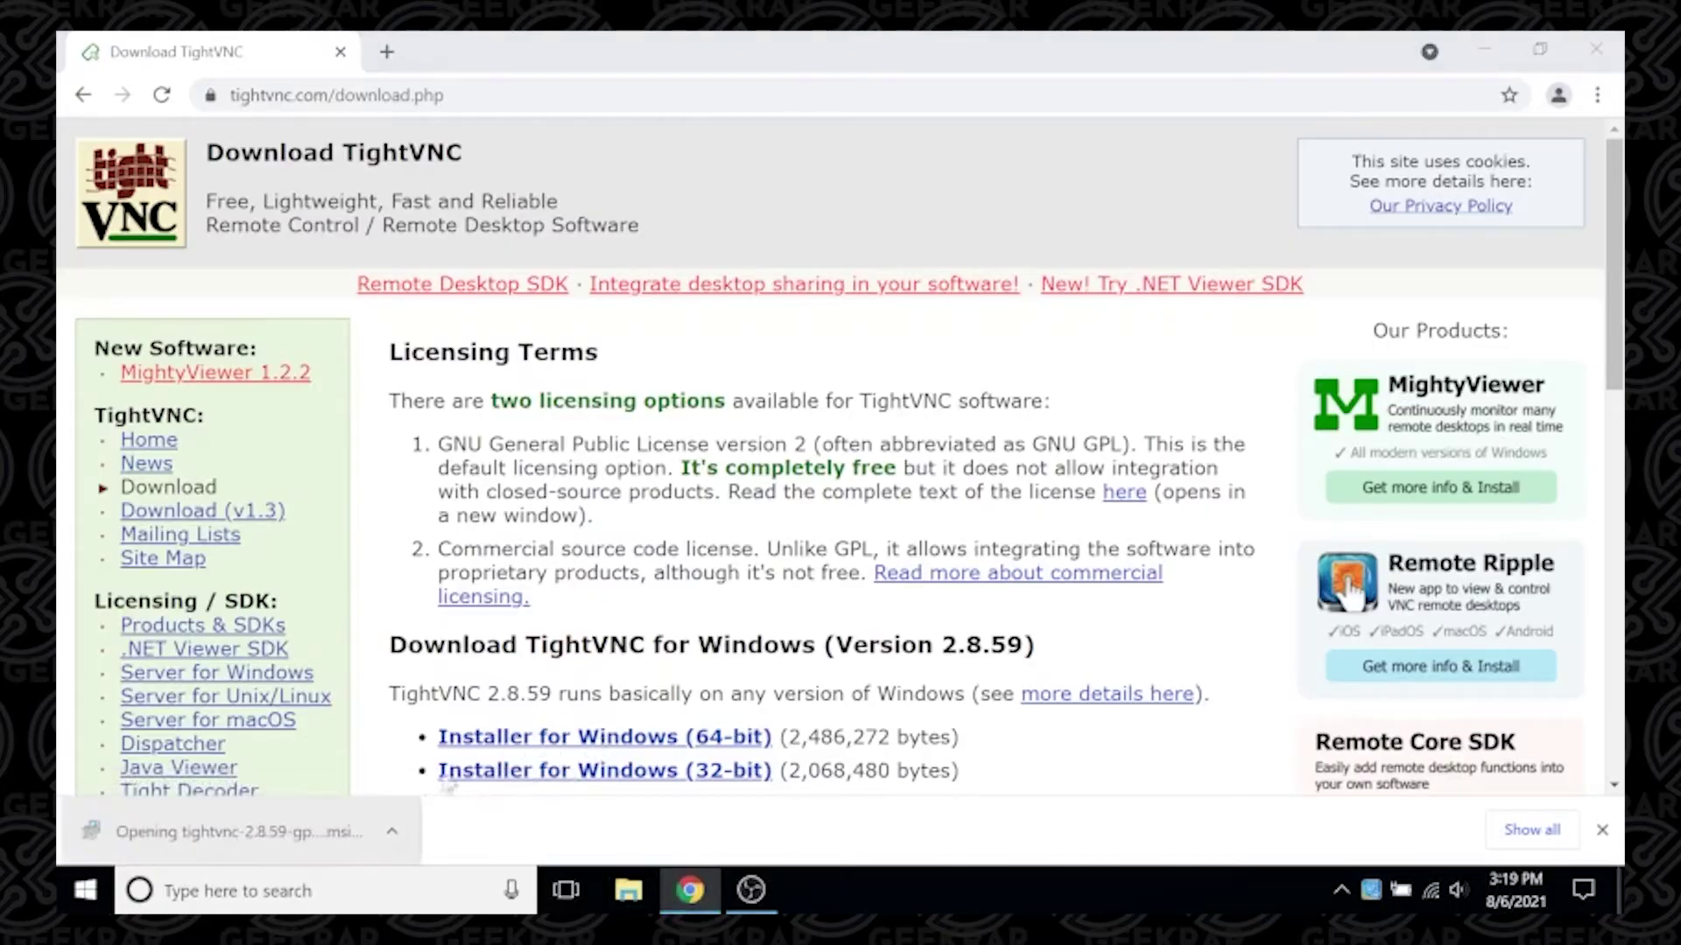
{"action": "left_click", "coordinate": [1500, 49]}
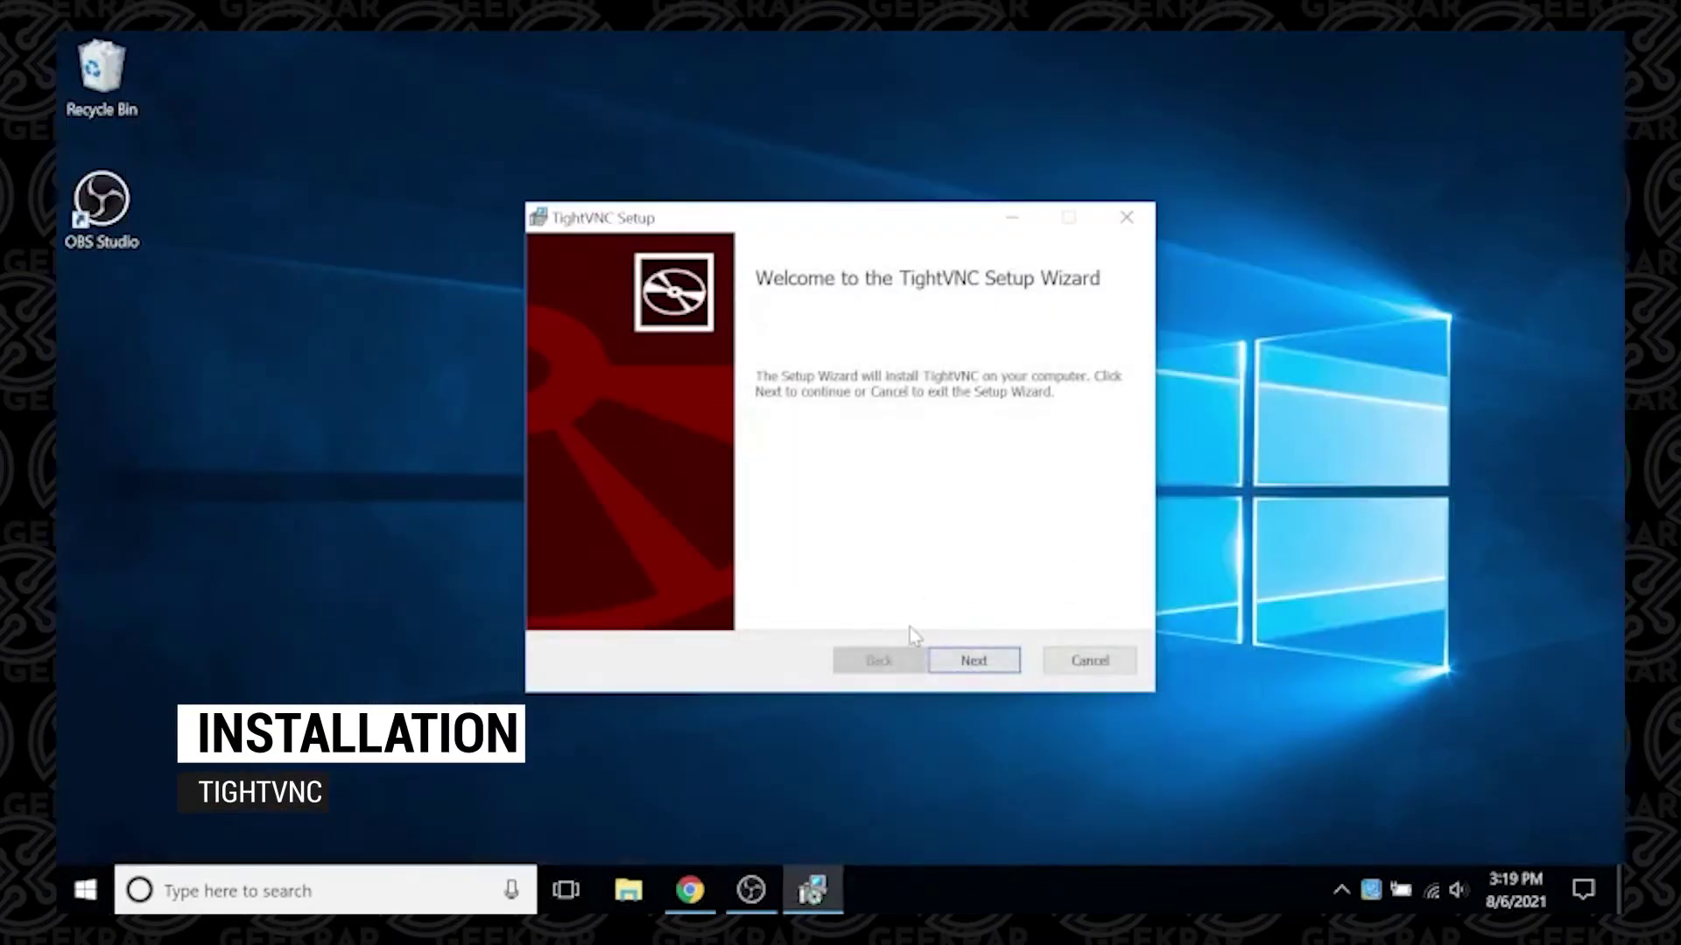
{"action": "left_click", "coordinate": [968, 663]}
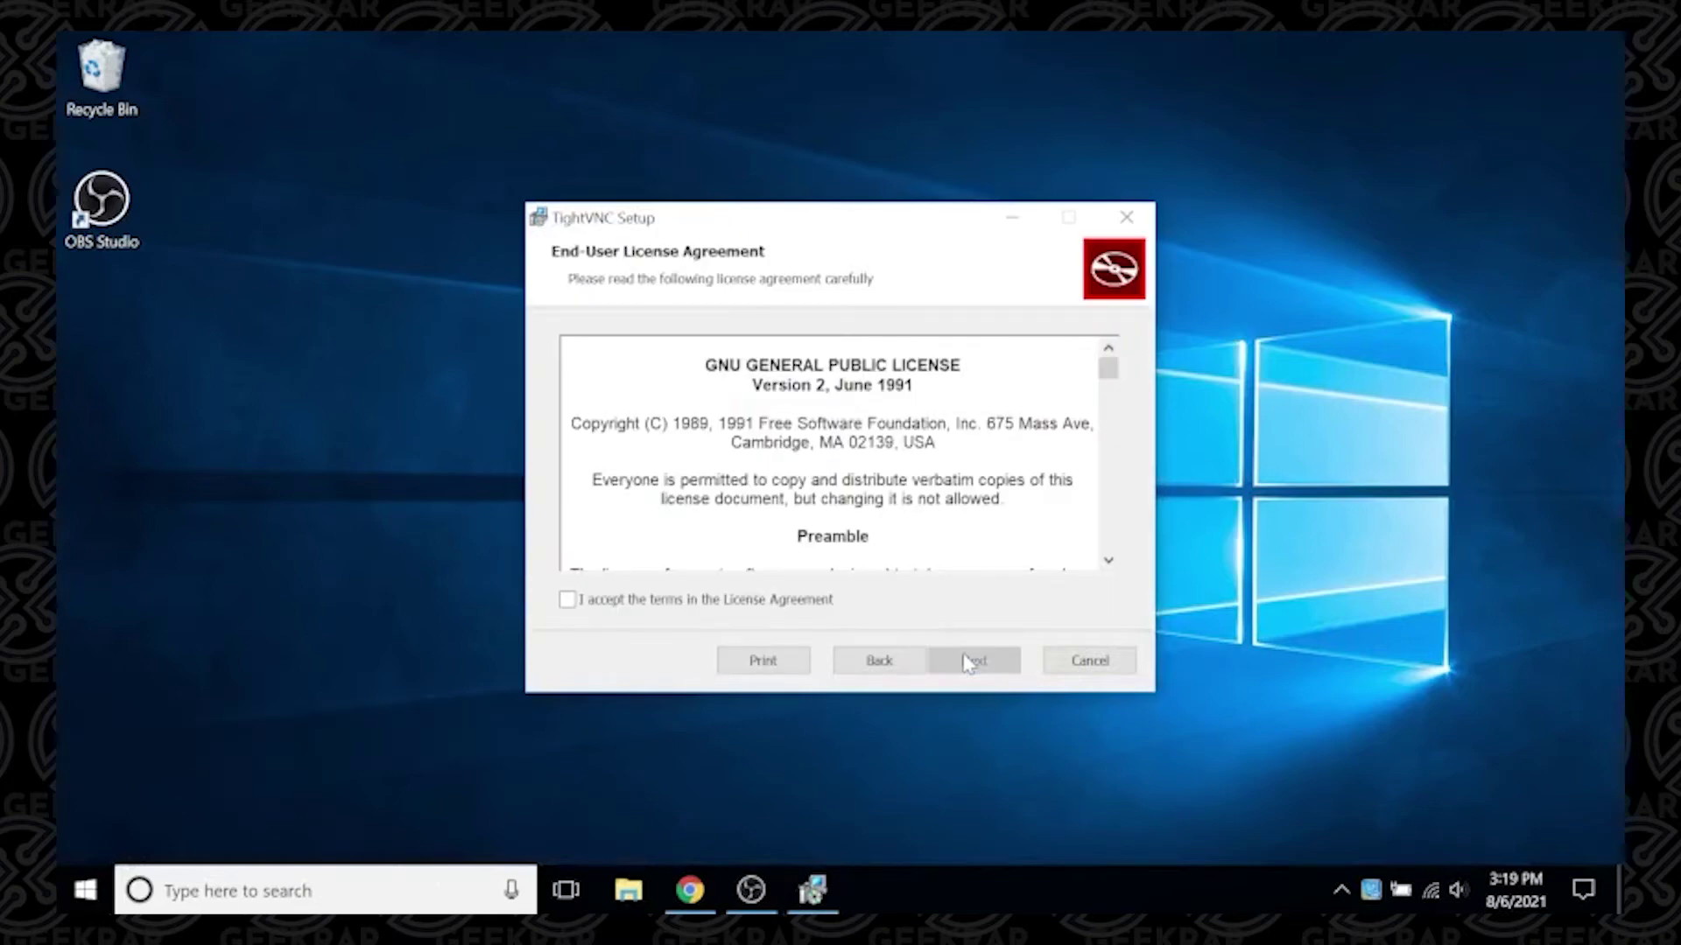
{"action": "left_click", "coordinate": [798, 609]}
{"action": "left_click", "coordinate": [946, 658]}
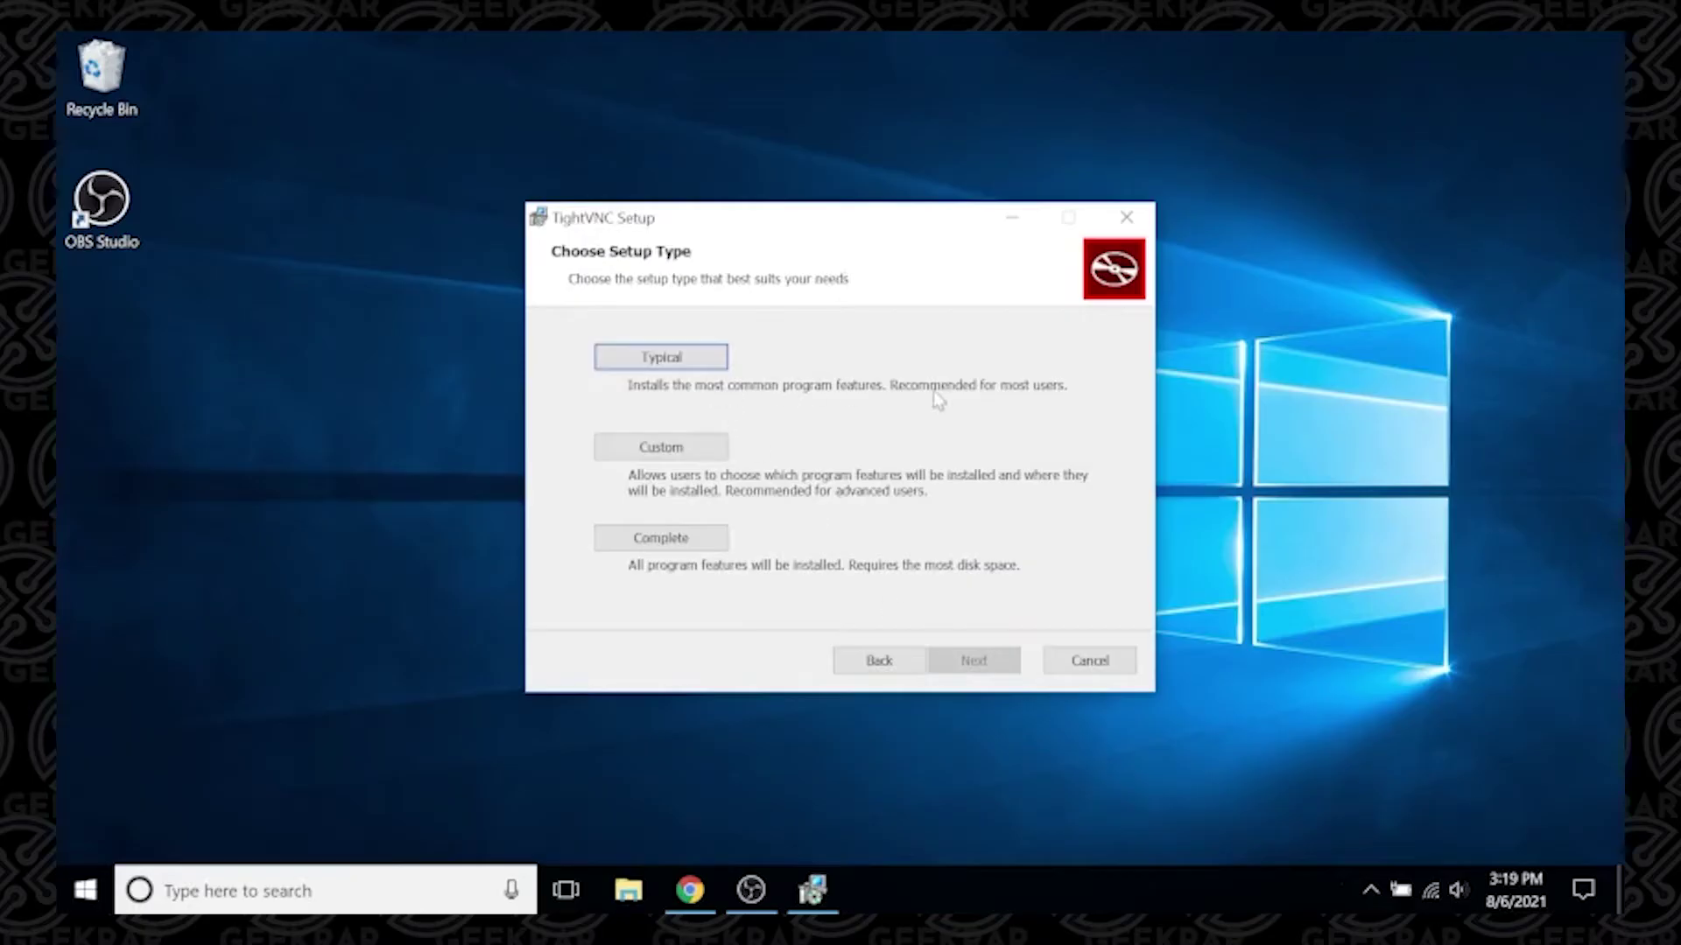
Step: Choose Custom setup with Server and Viewer both installed entirely on the local hard drive
{"action": "left_click", "coordinate": [682, 448]}
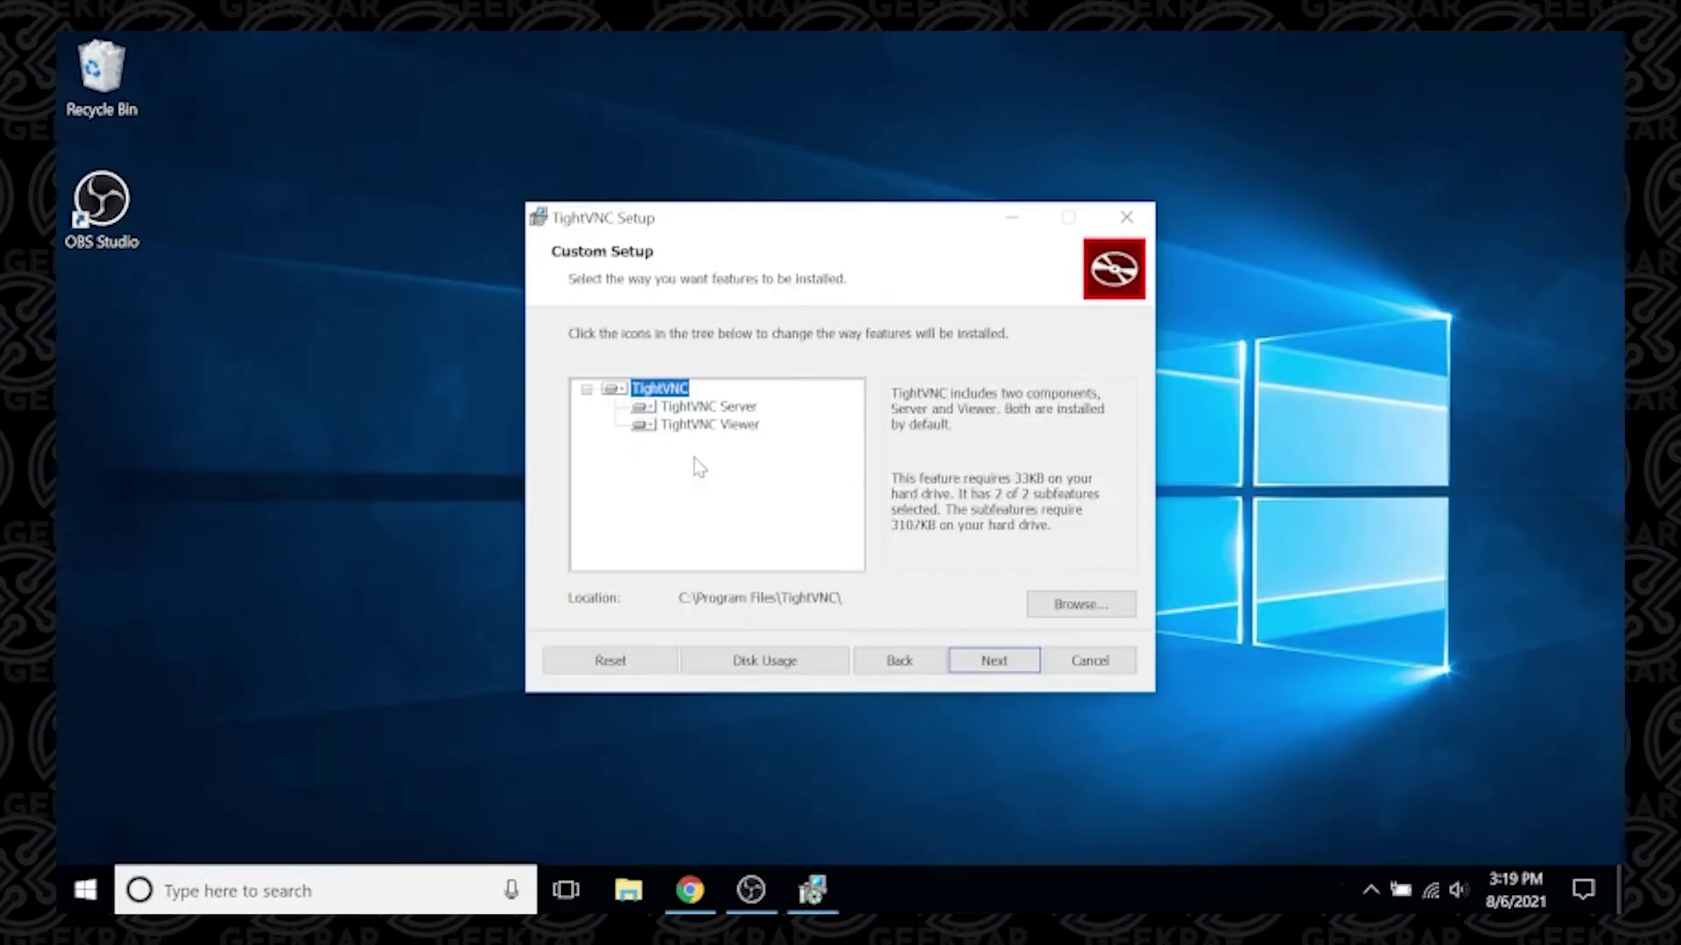
{"action": "left_click", "coordinate": [646, 409]}
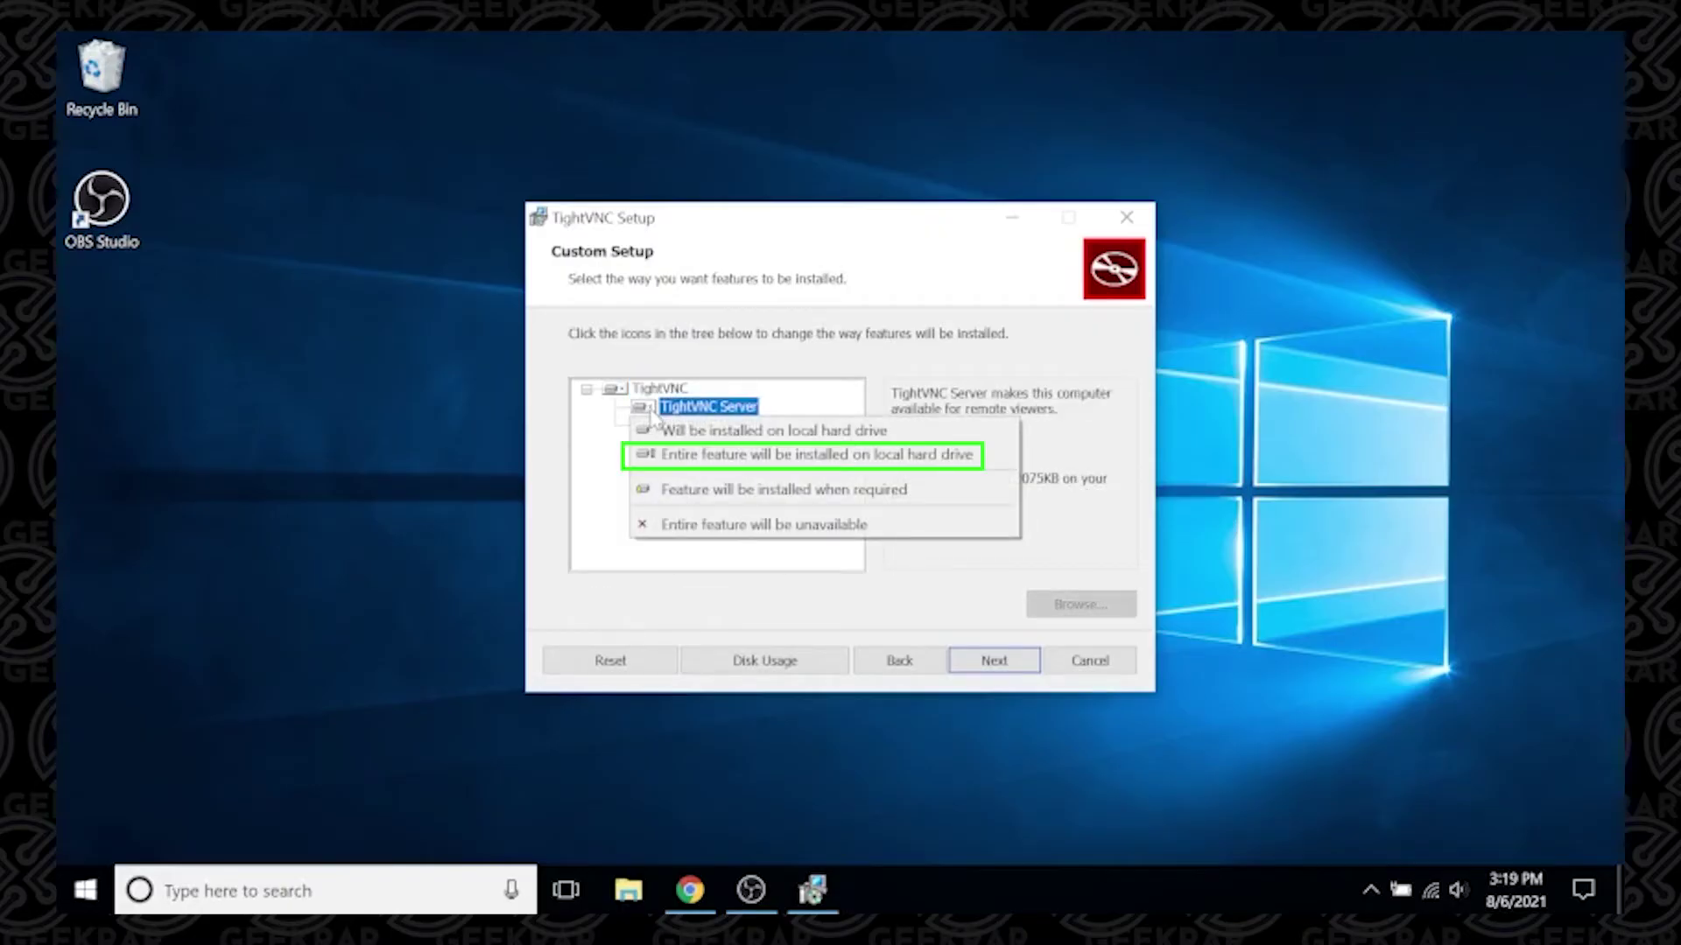
{"action": "left_click", "coordinate": [709, 454]}
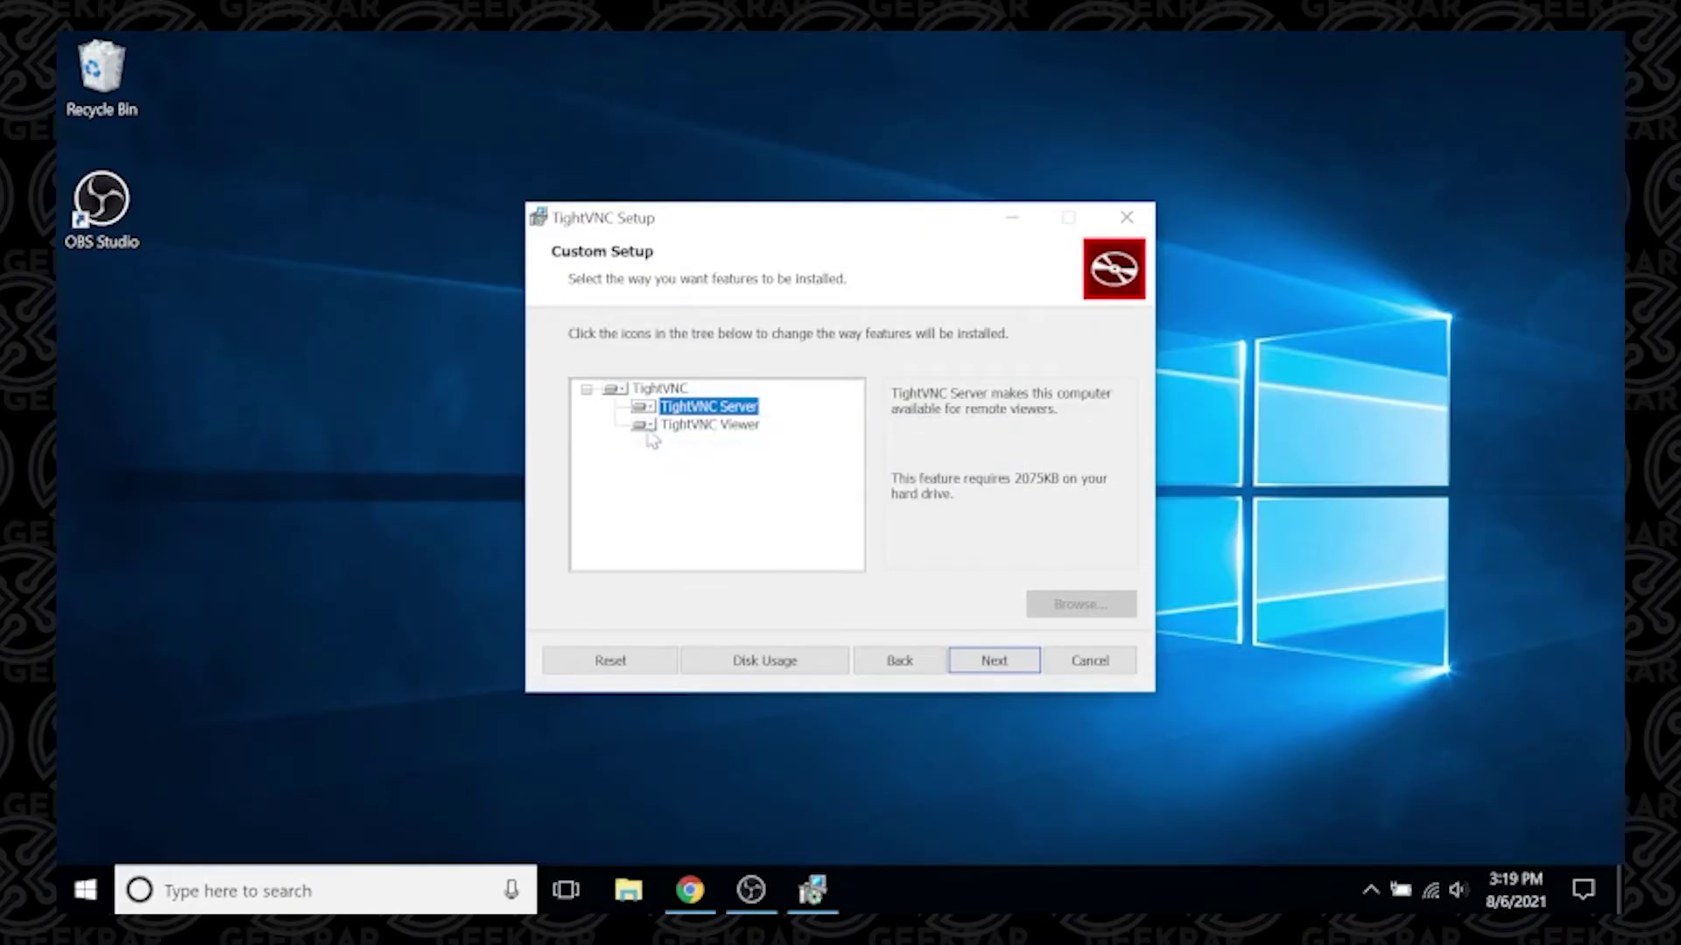
{"action": "left_click", "coordinate": [645, 426]}
{"action": "left_click", "coordinate": [681, 474]}
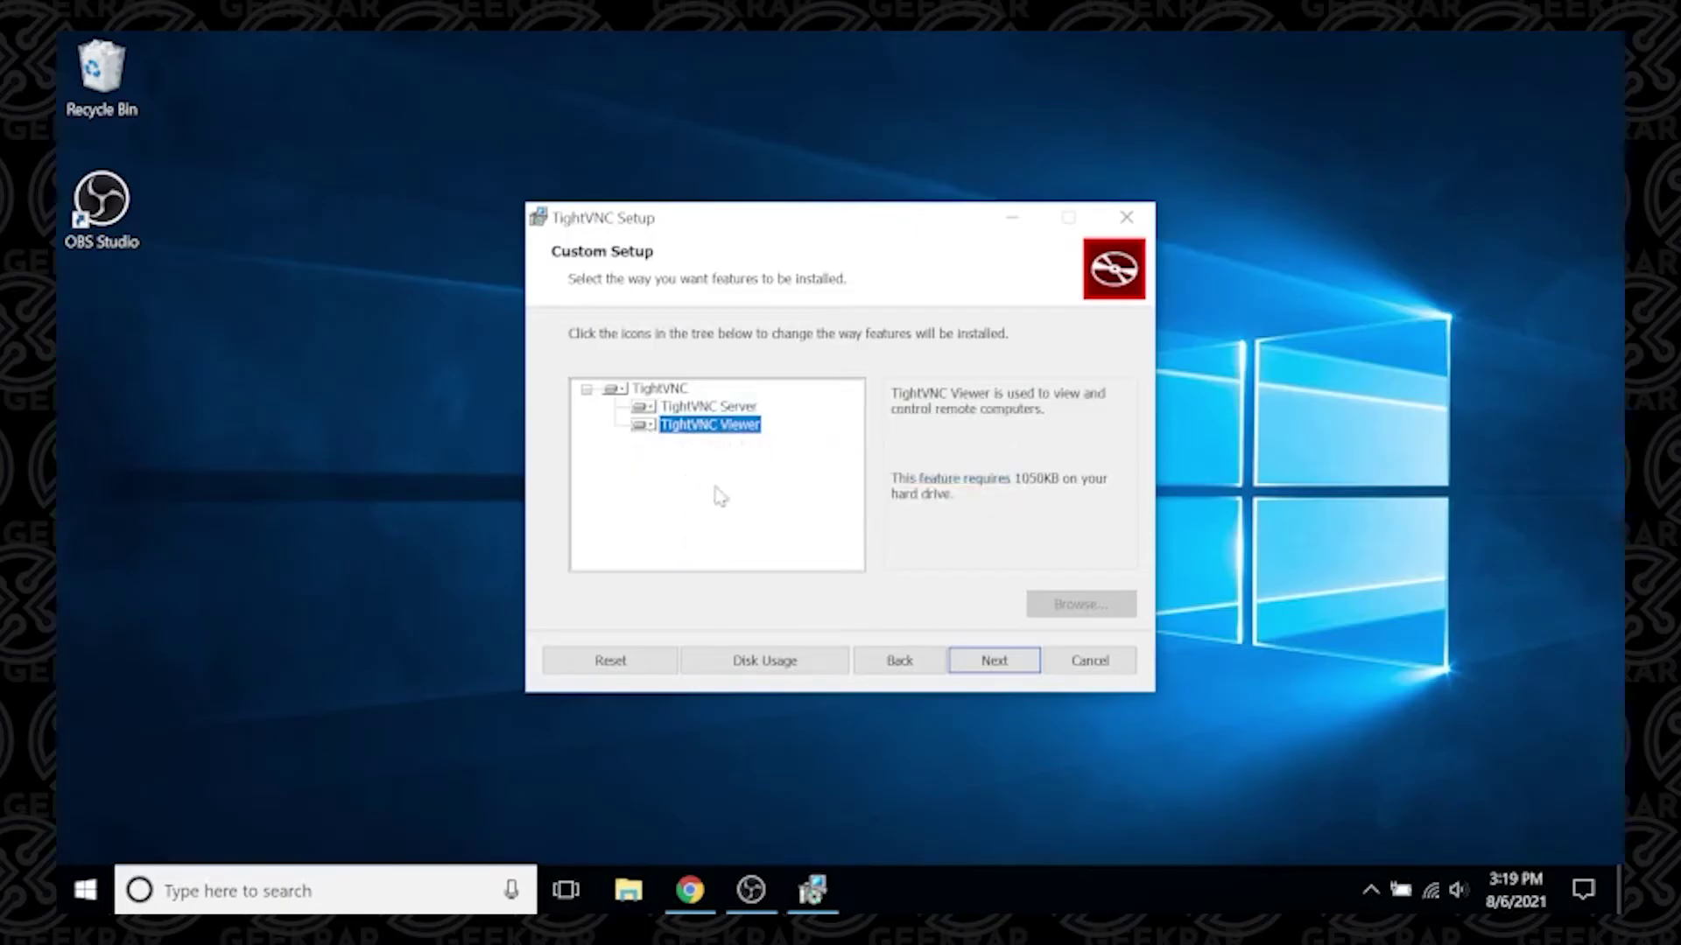
{"action": "left_click", "coordinate": [966, 659]}
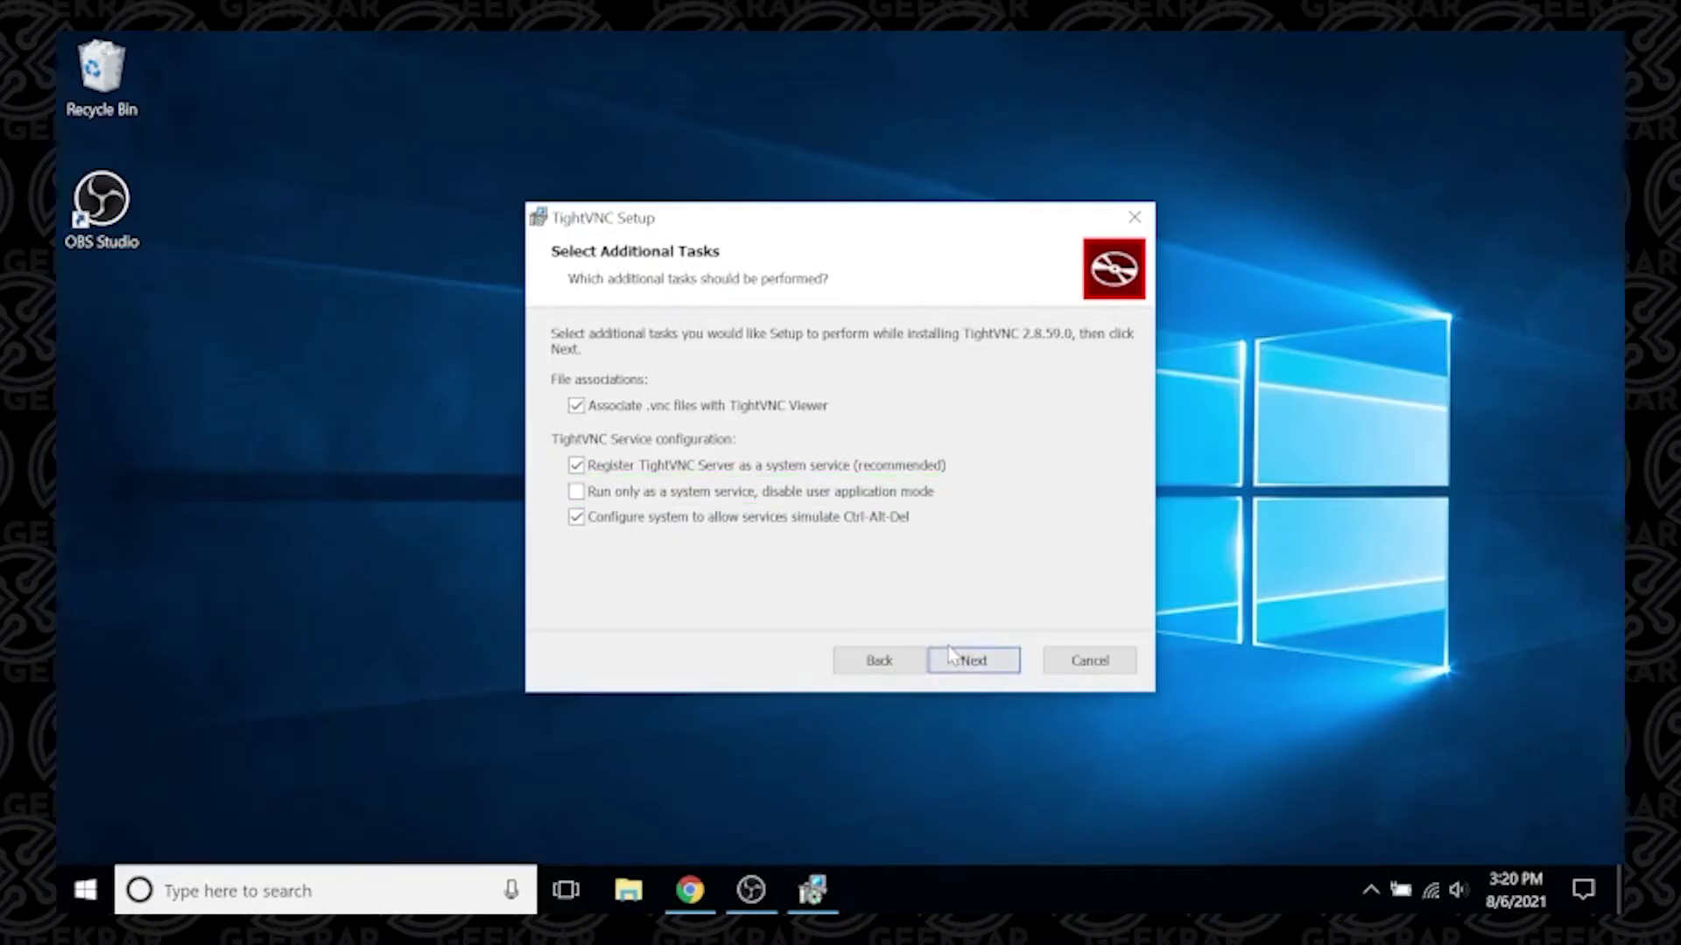
Step: Enable 'Run only as a system service, disable user application mode' and continue to installation
{"action": "left_click", "coordinate": [600, 505]}
{"action": "left_click", "coordinate": [963, 661]}
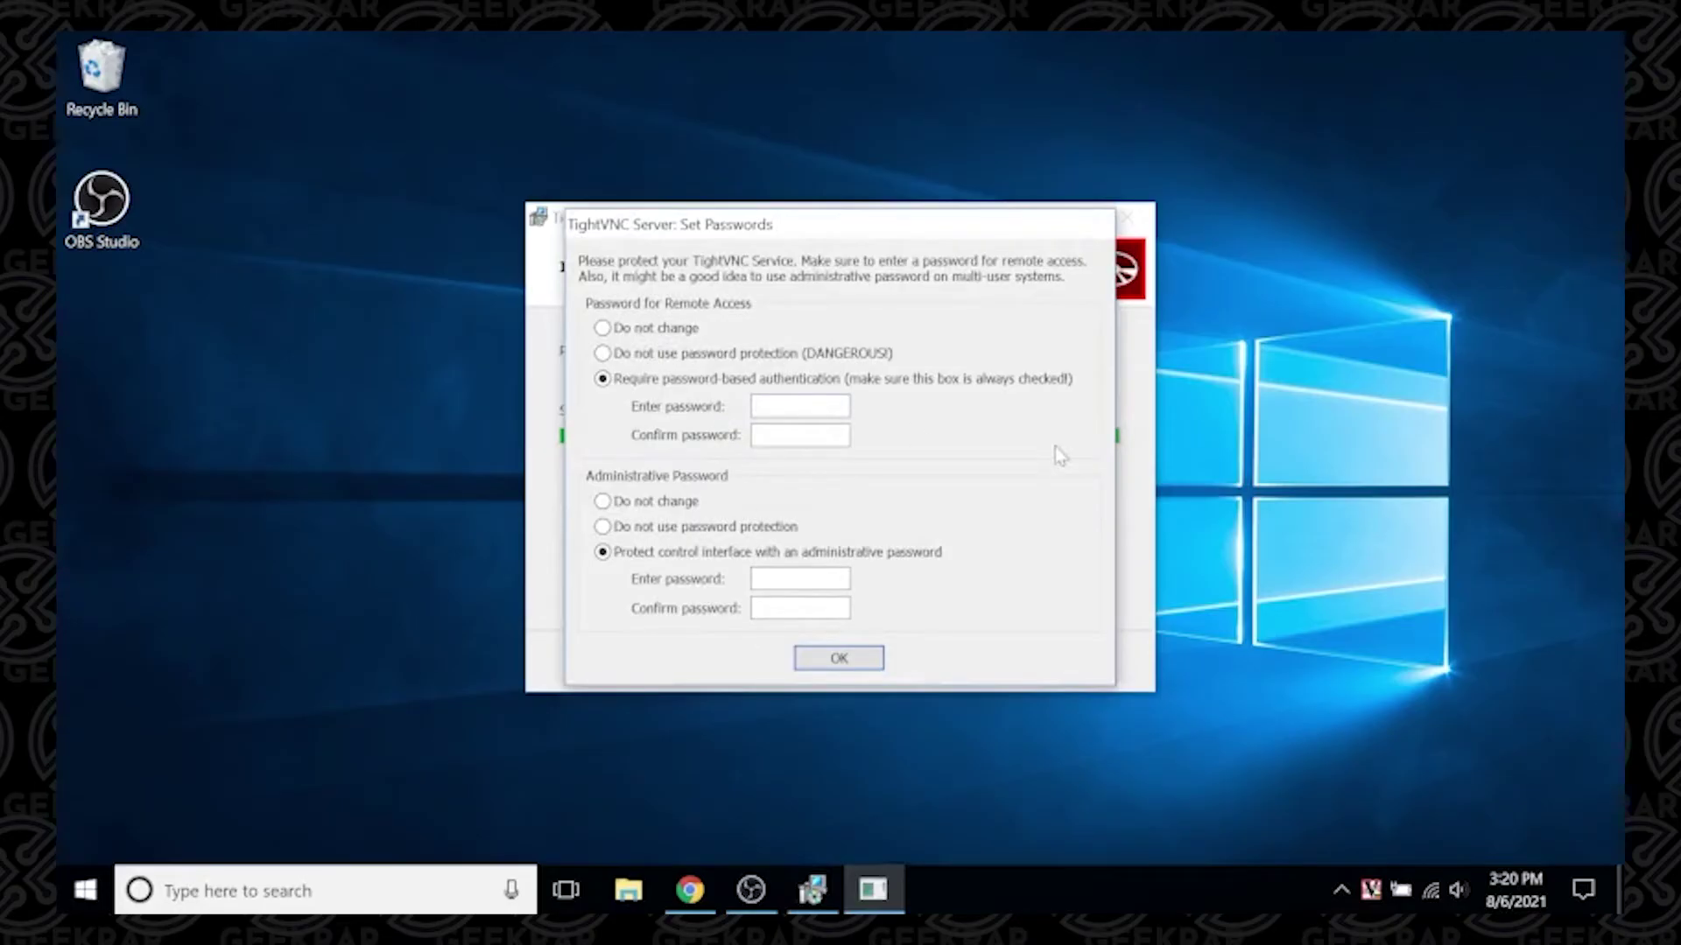
Step: Enter and confirm a remote access password and an administrative password, then save them
{"action": "type", "text": "*****"}
{"action": "key", "text": "Tab"}
{"action": "type", "text": "*****"}
{"action": "left_click", "coordinate": [792, 579]}
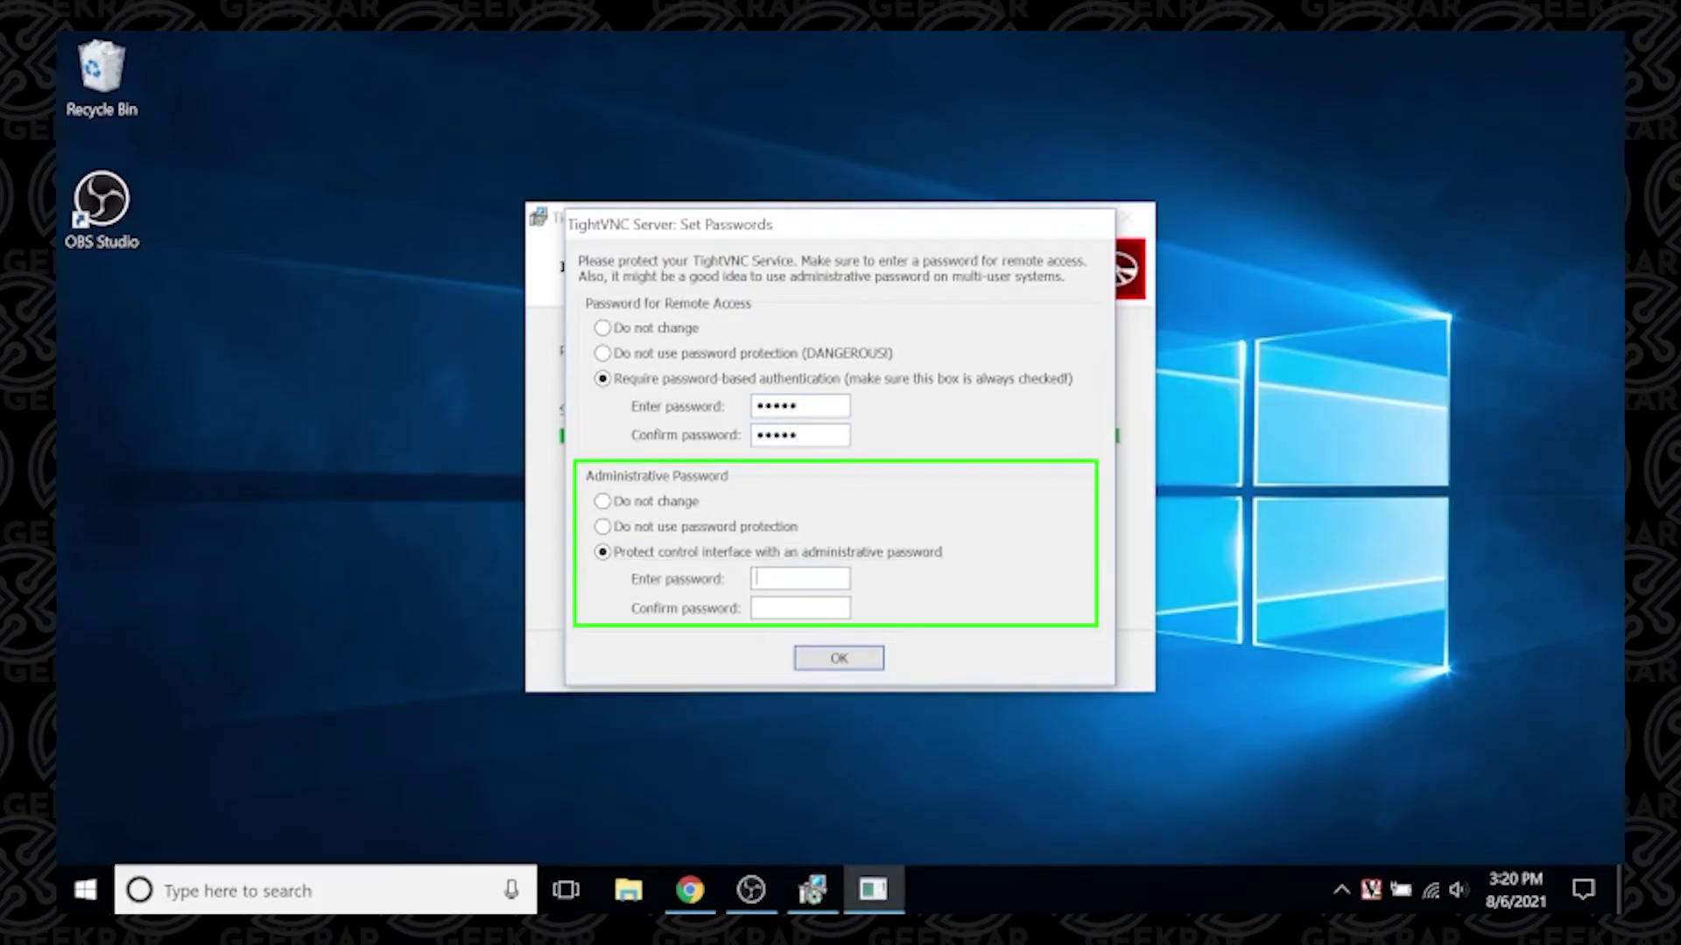
{"action": "type", "text": "*****"}
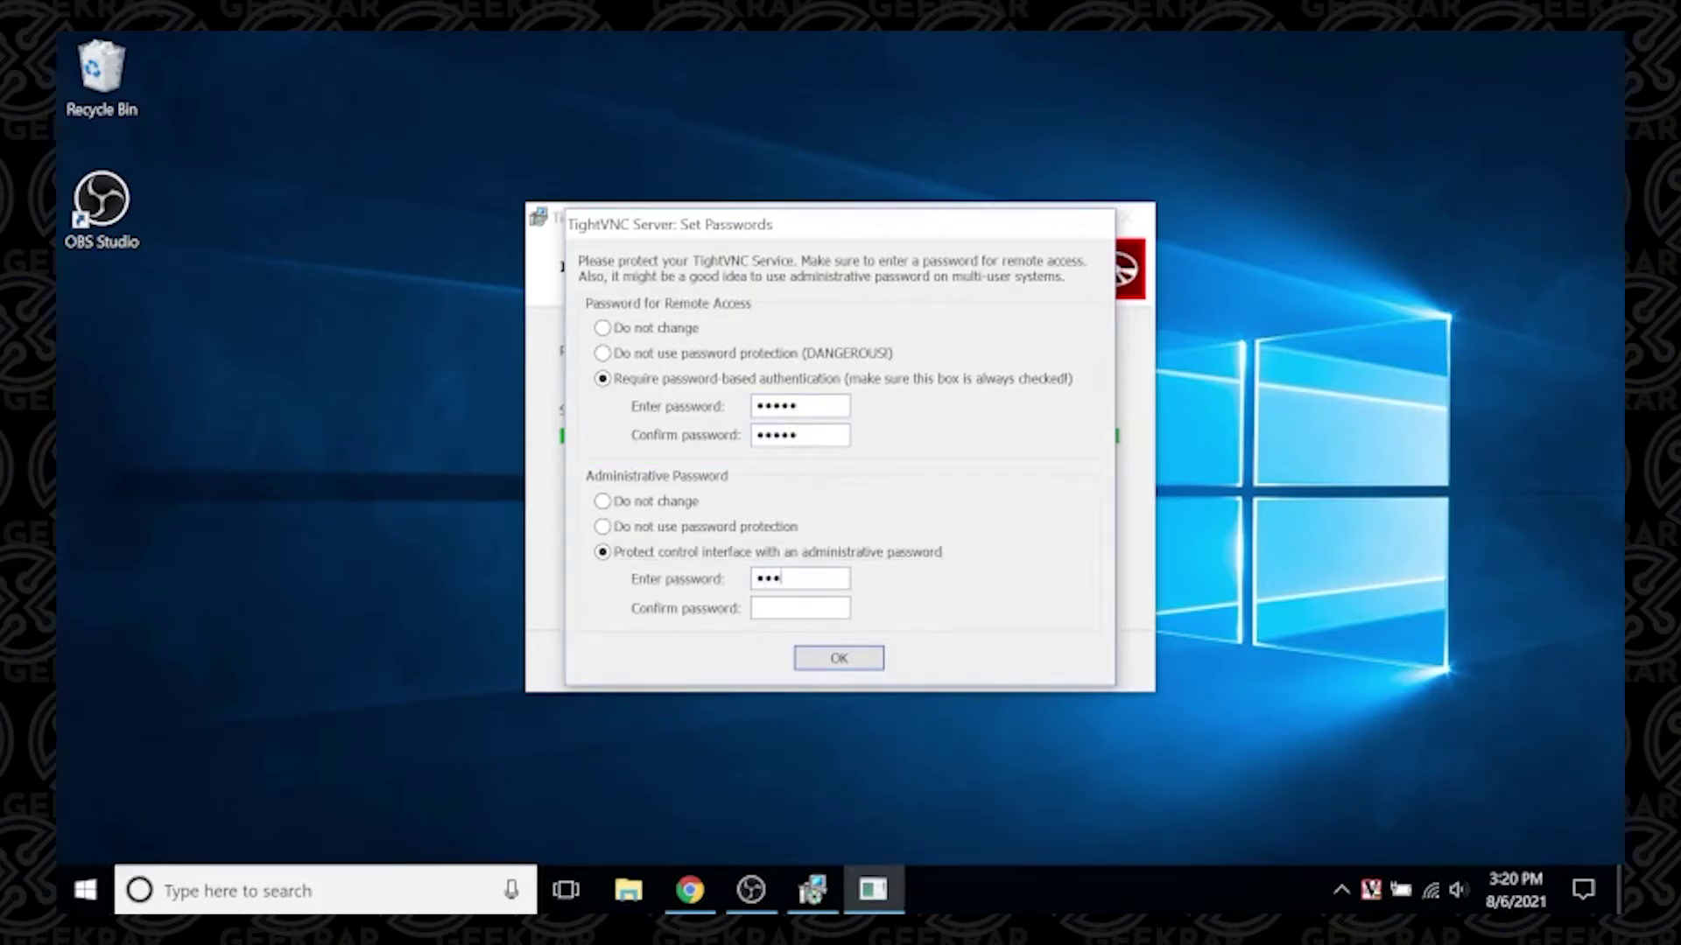
{"action": "type", "text": "*"}
{"action": "key", "text": "Tab"}
{"action": "type", "text": "******"}
{"action": "left_click", "coordinate": [832, 660]}
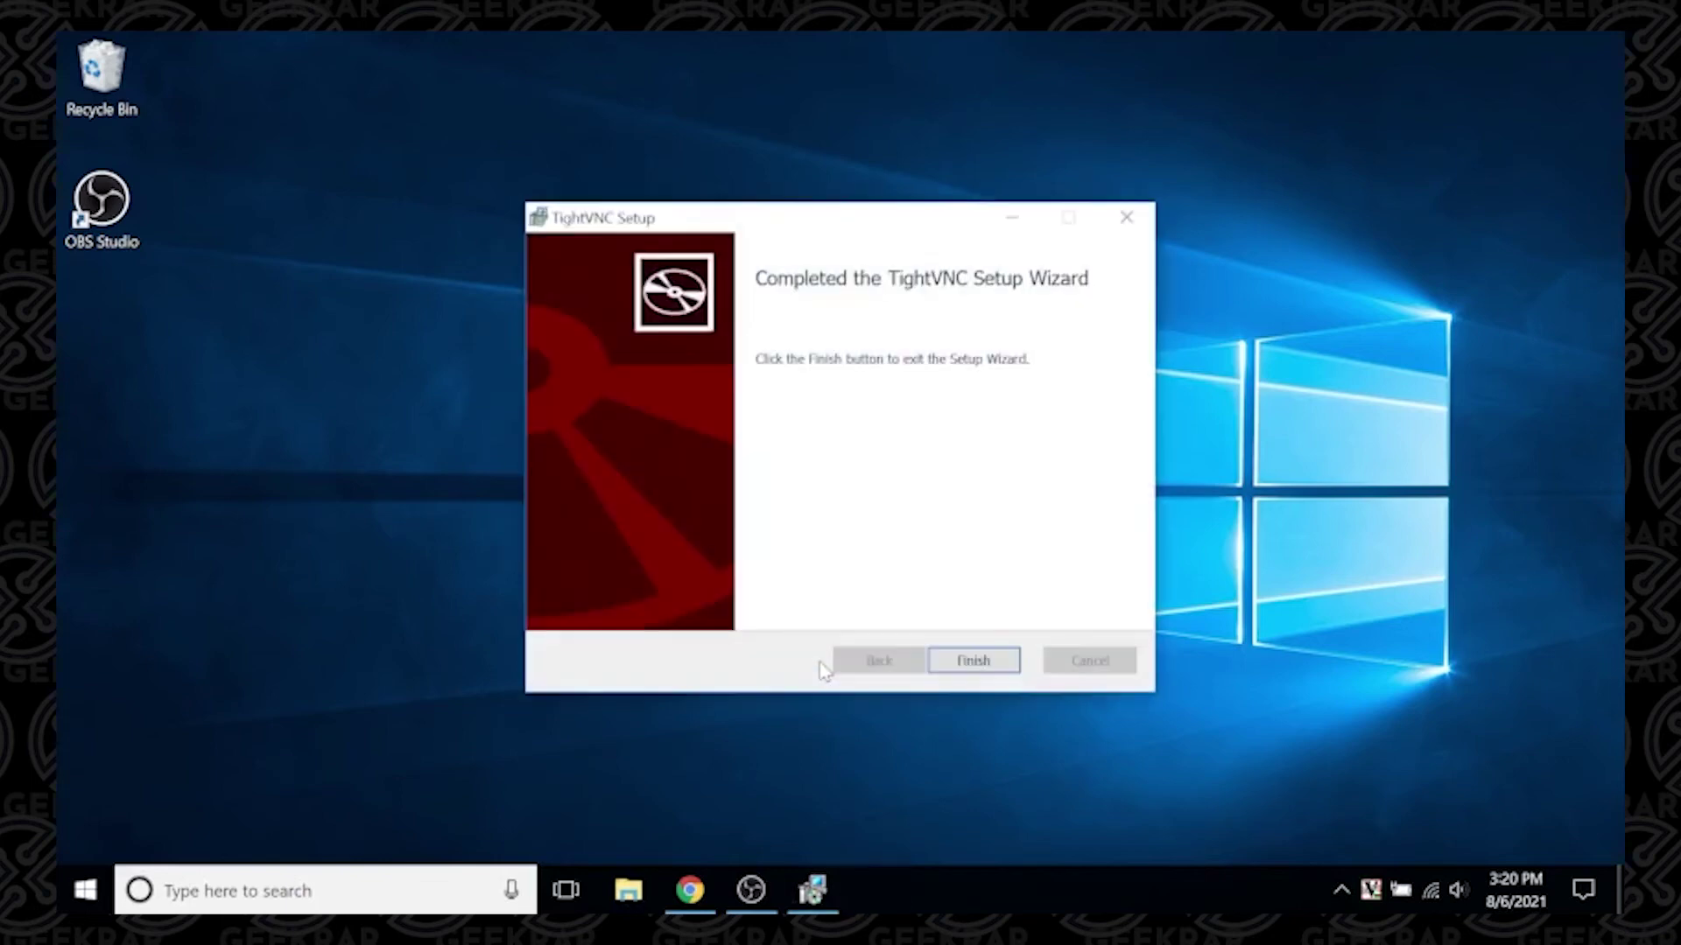
Step: Finish the setup wizard and open the TightVNC Service Configuration from the tray icon
{"action": "left_click", "coordinate": [976, 670]}
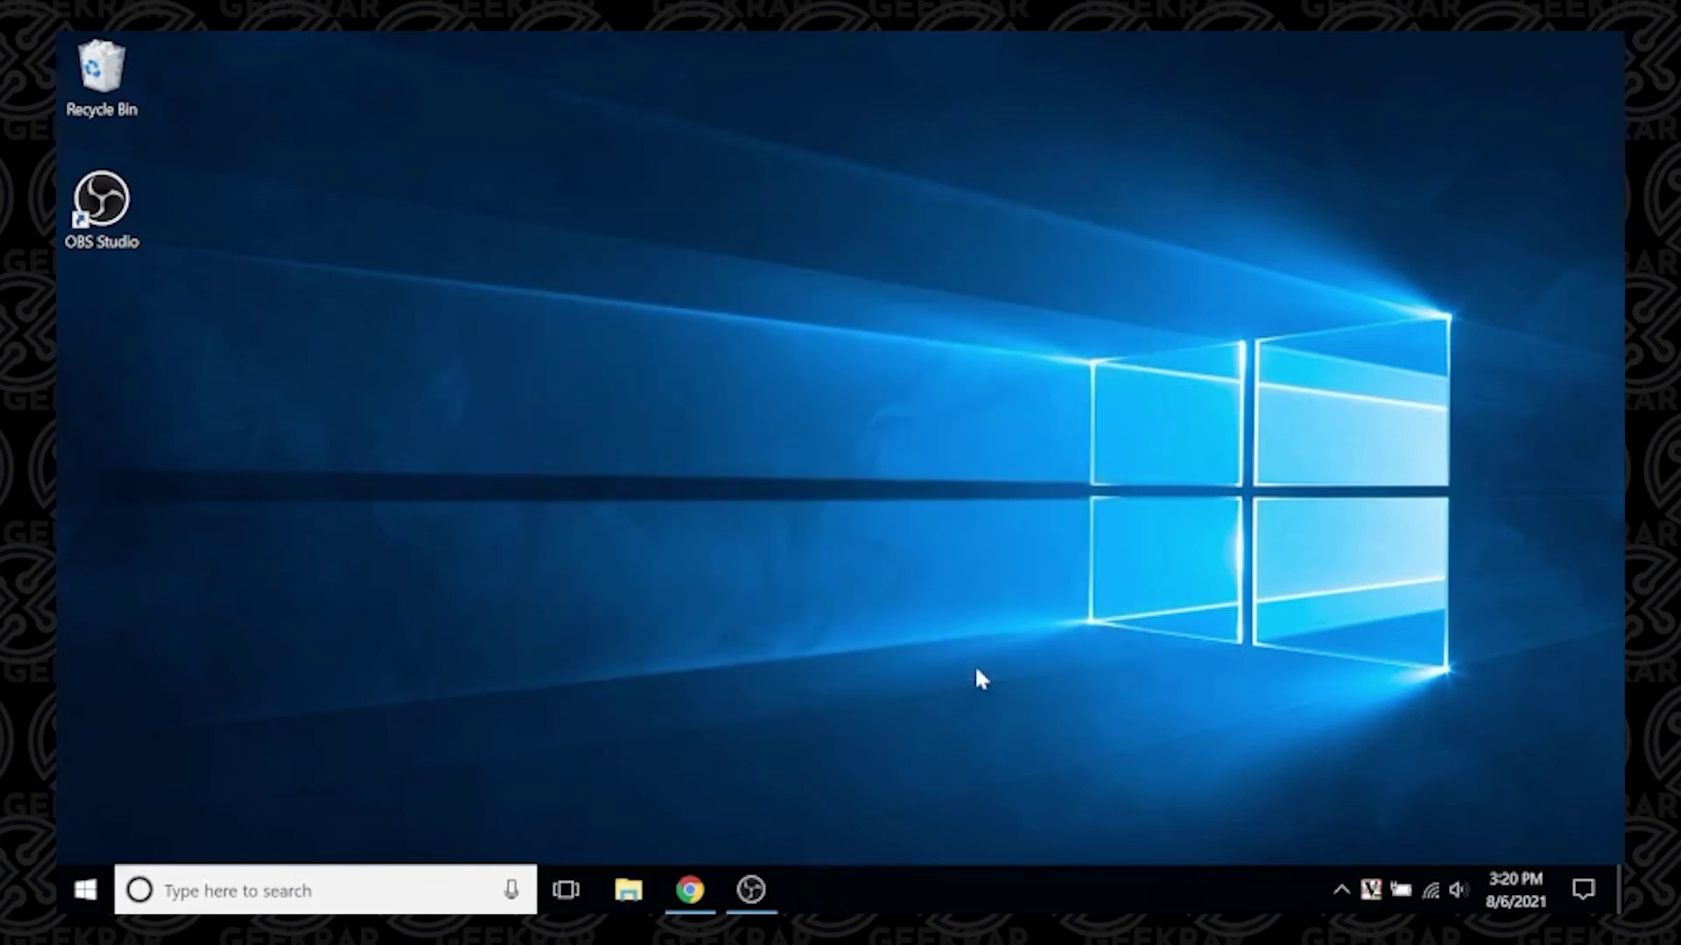
{"action": "double_click", "coordinate": [1371, 899]}
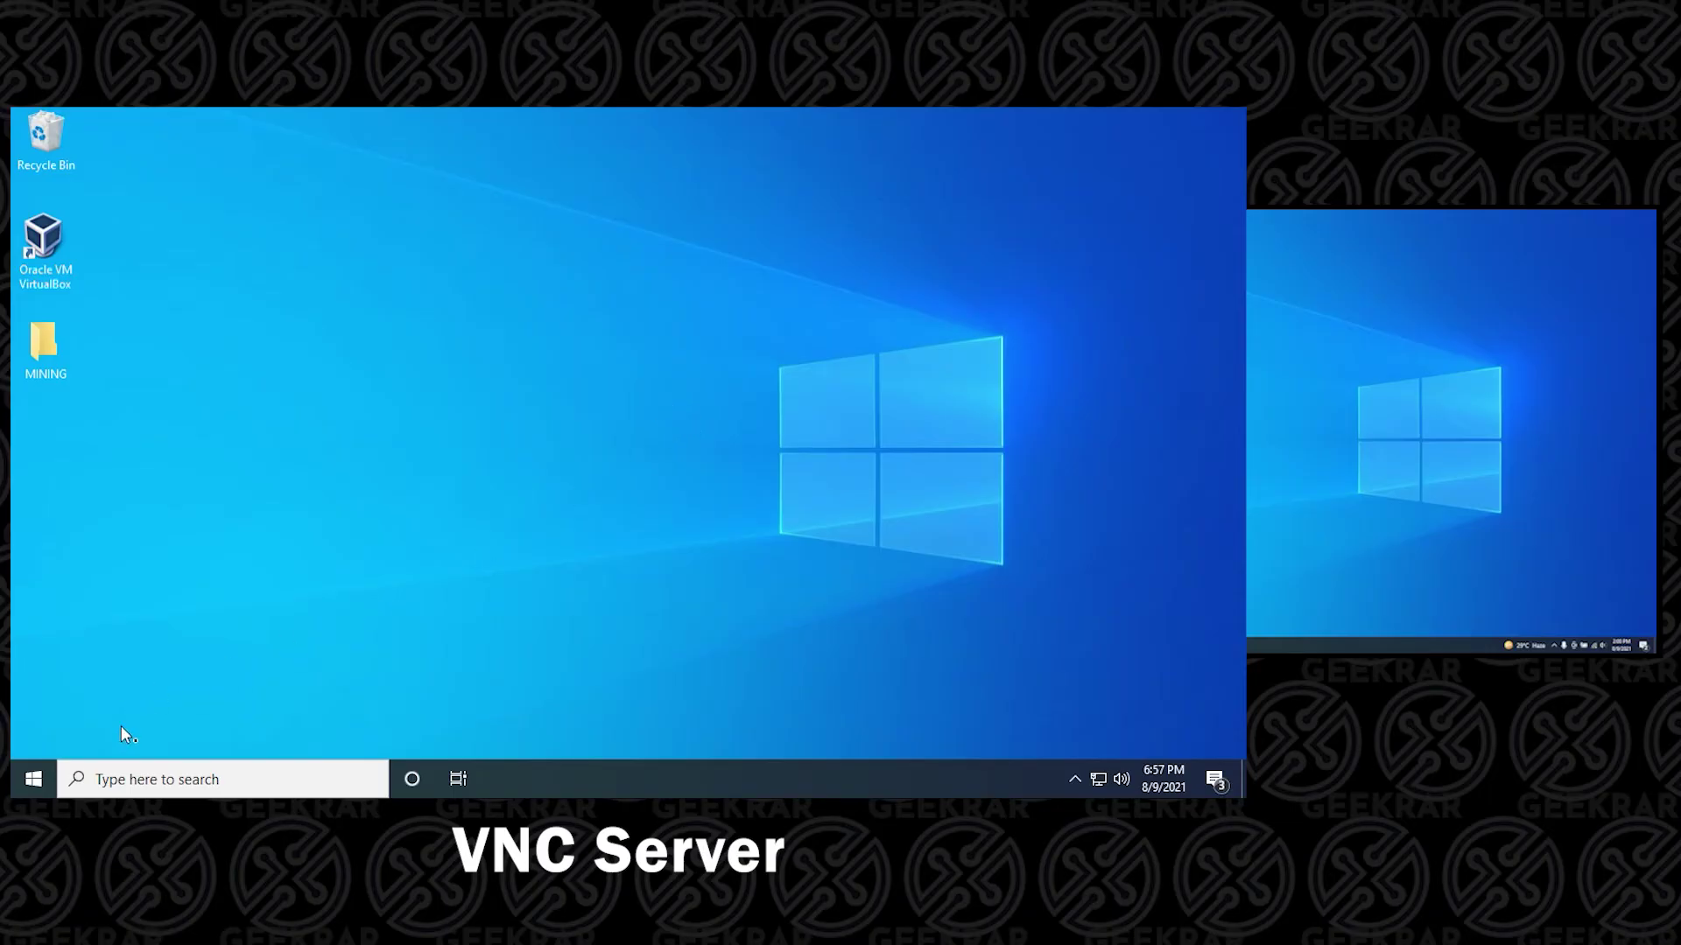
Step: Open Command Prompt and run ipconfig, revealing the server's IPv4 address 192.168.1.25
{"action": "left_click", "coordinate": [94, 778]}
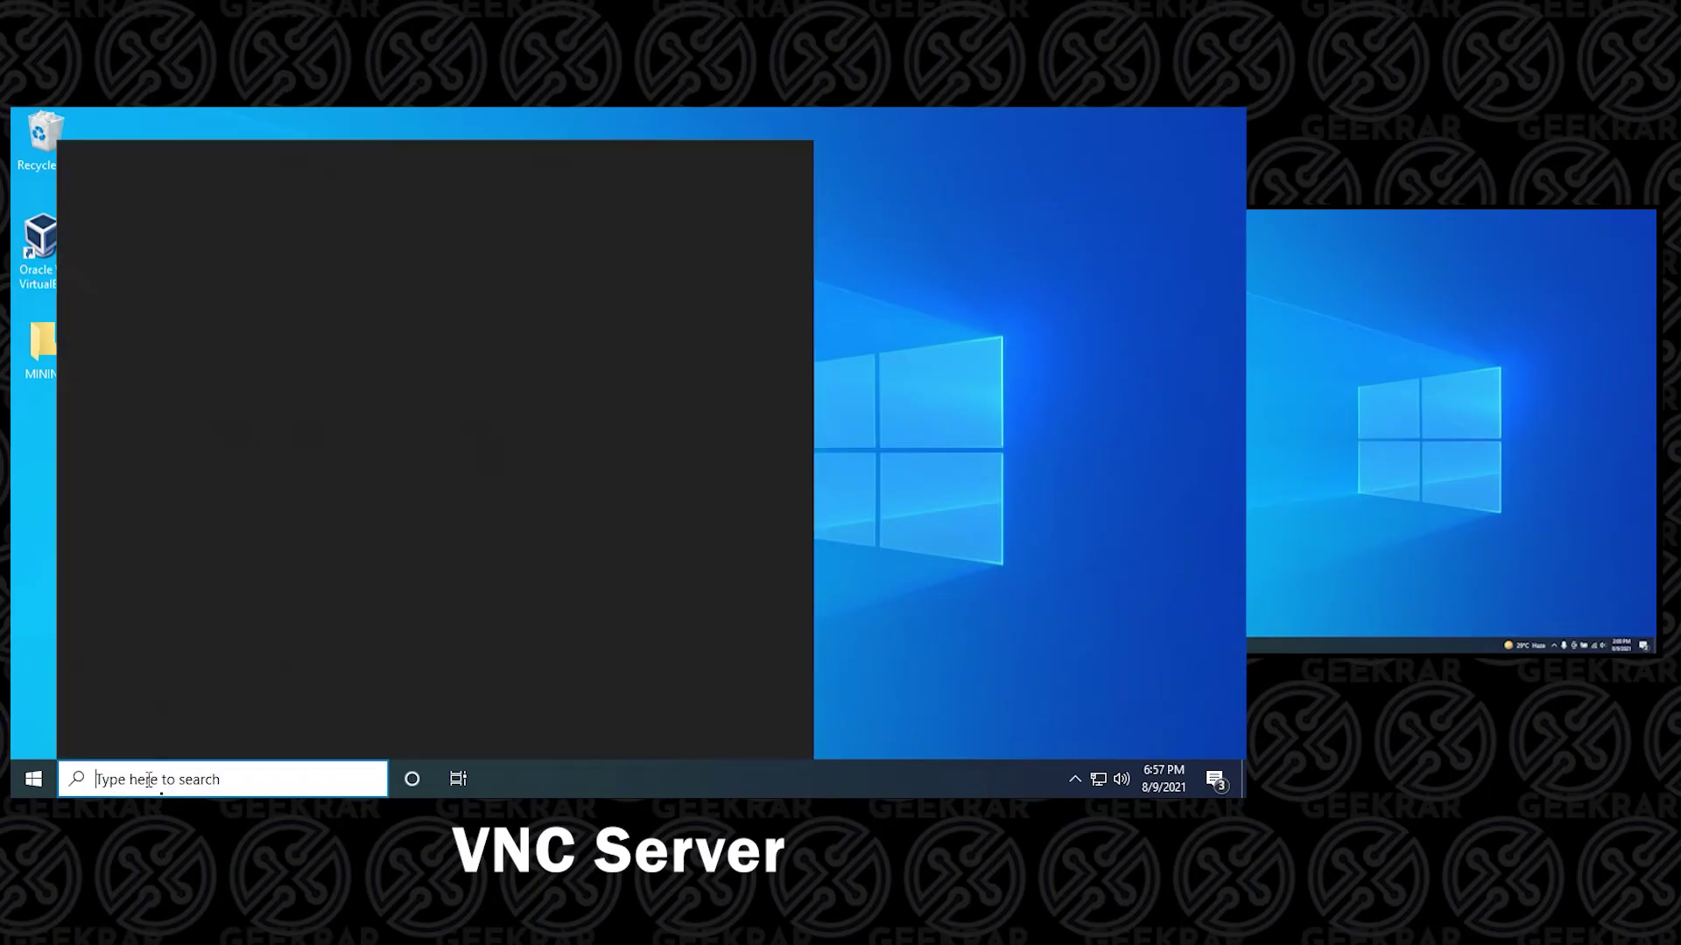
{"action": "type", "text": "cmd"}
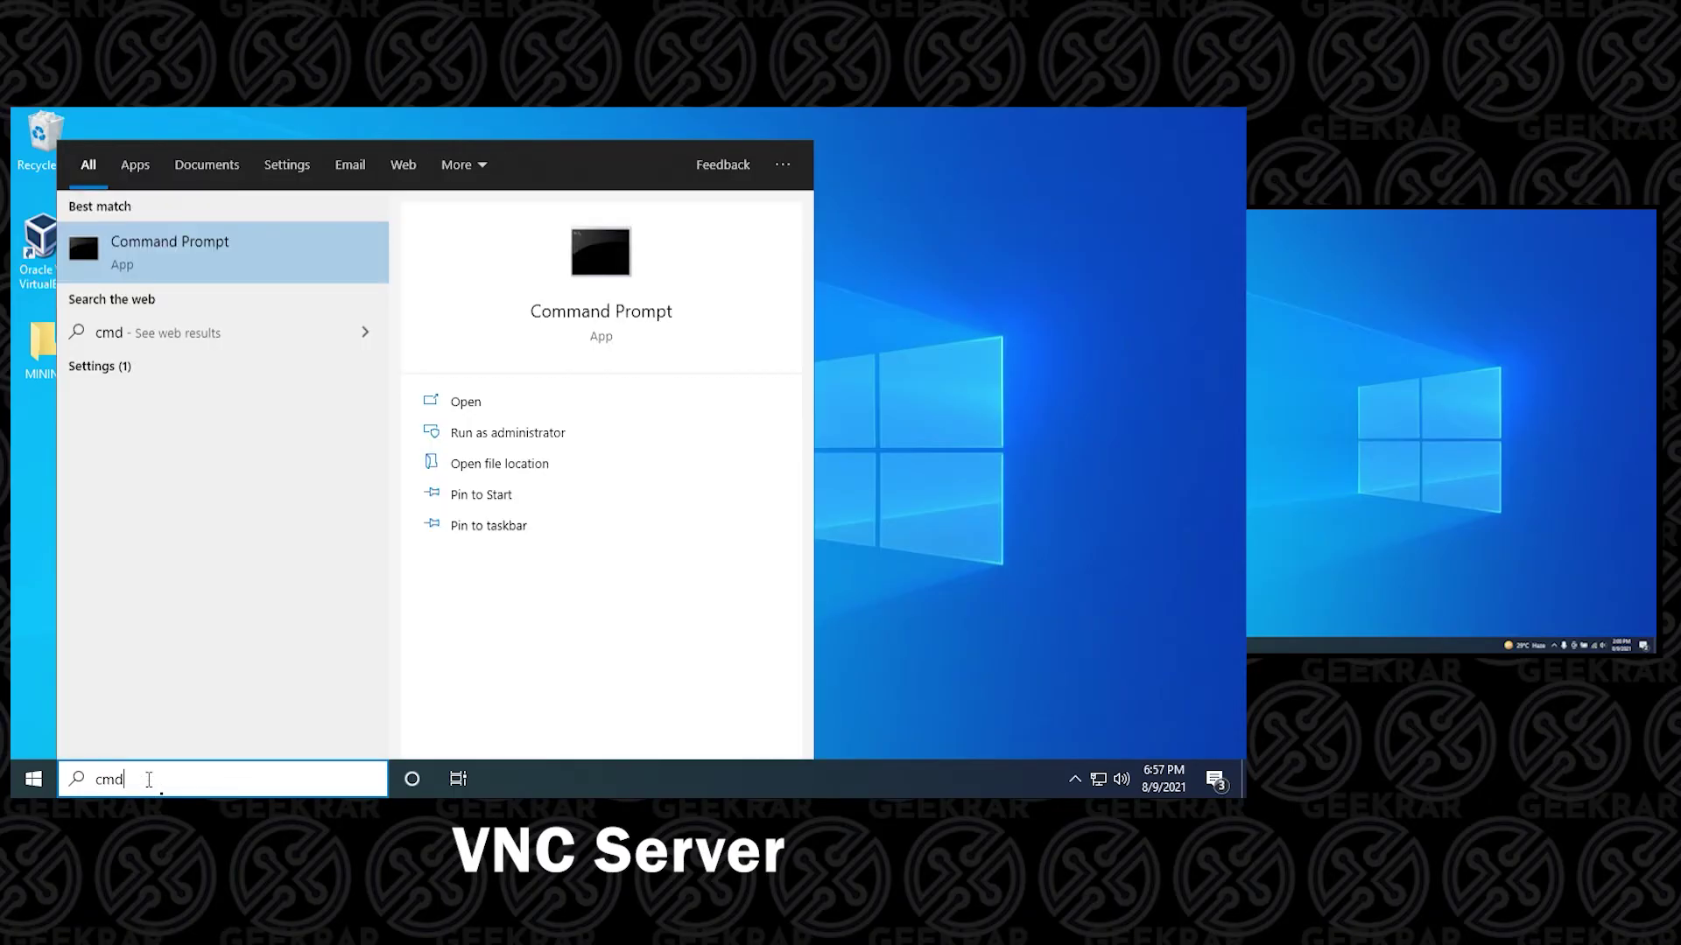
{"action": "key", "text": "Return"}
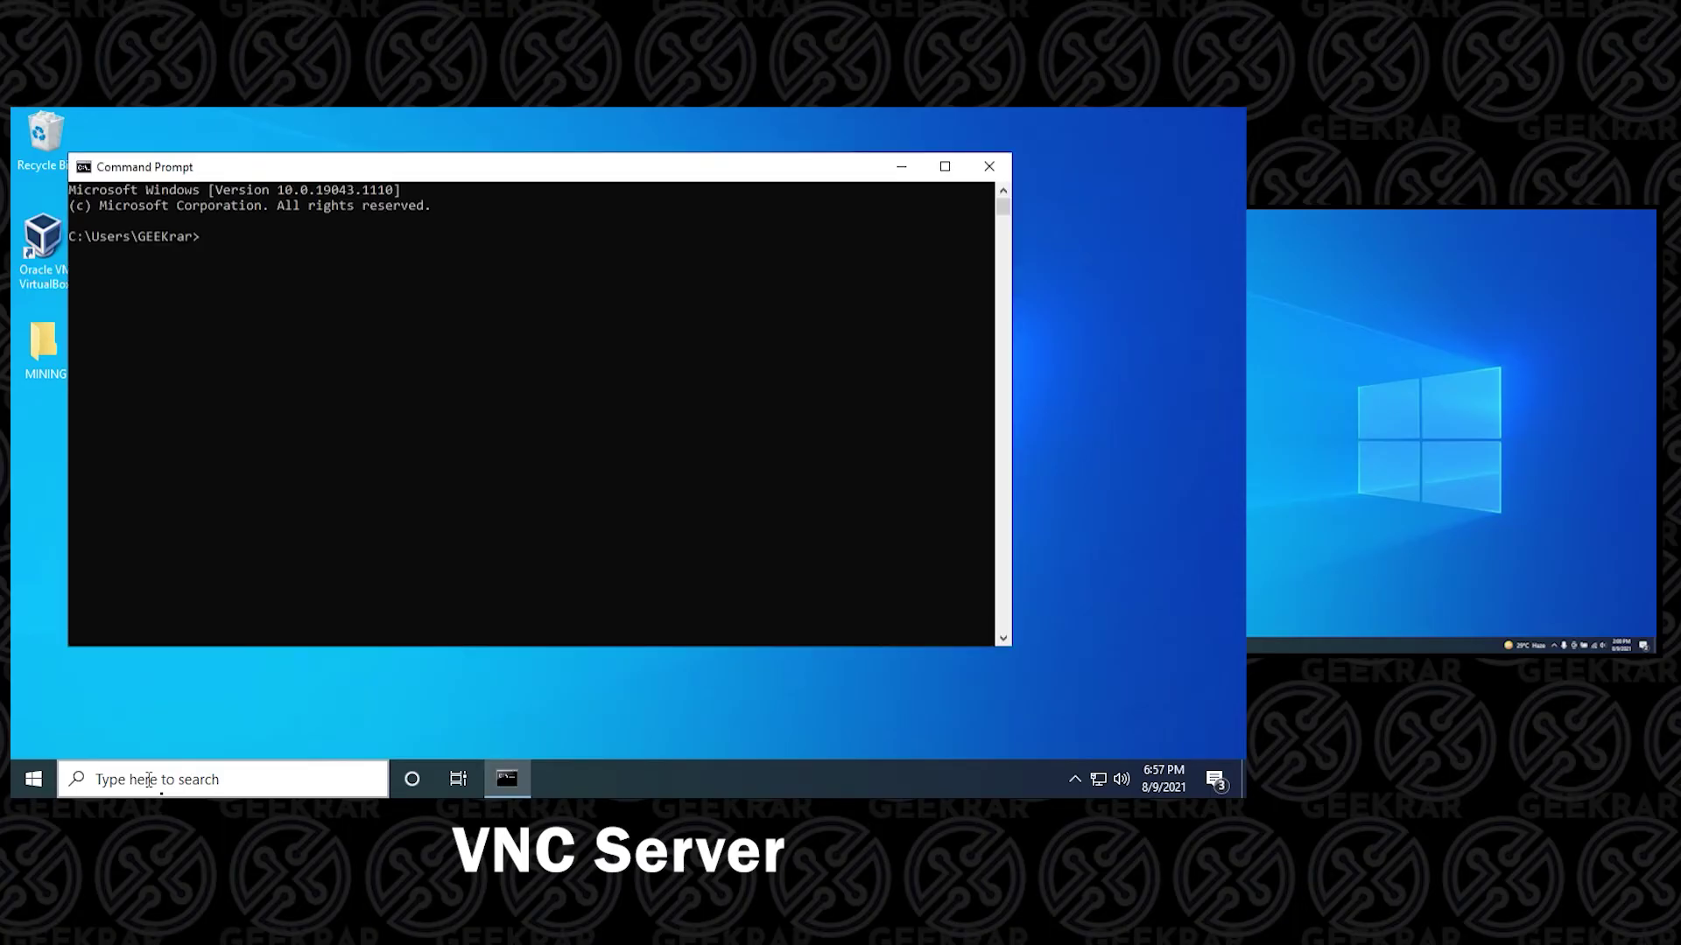
{"action": "type", "text": "ipconfig"}
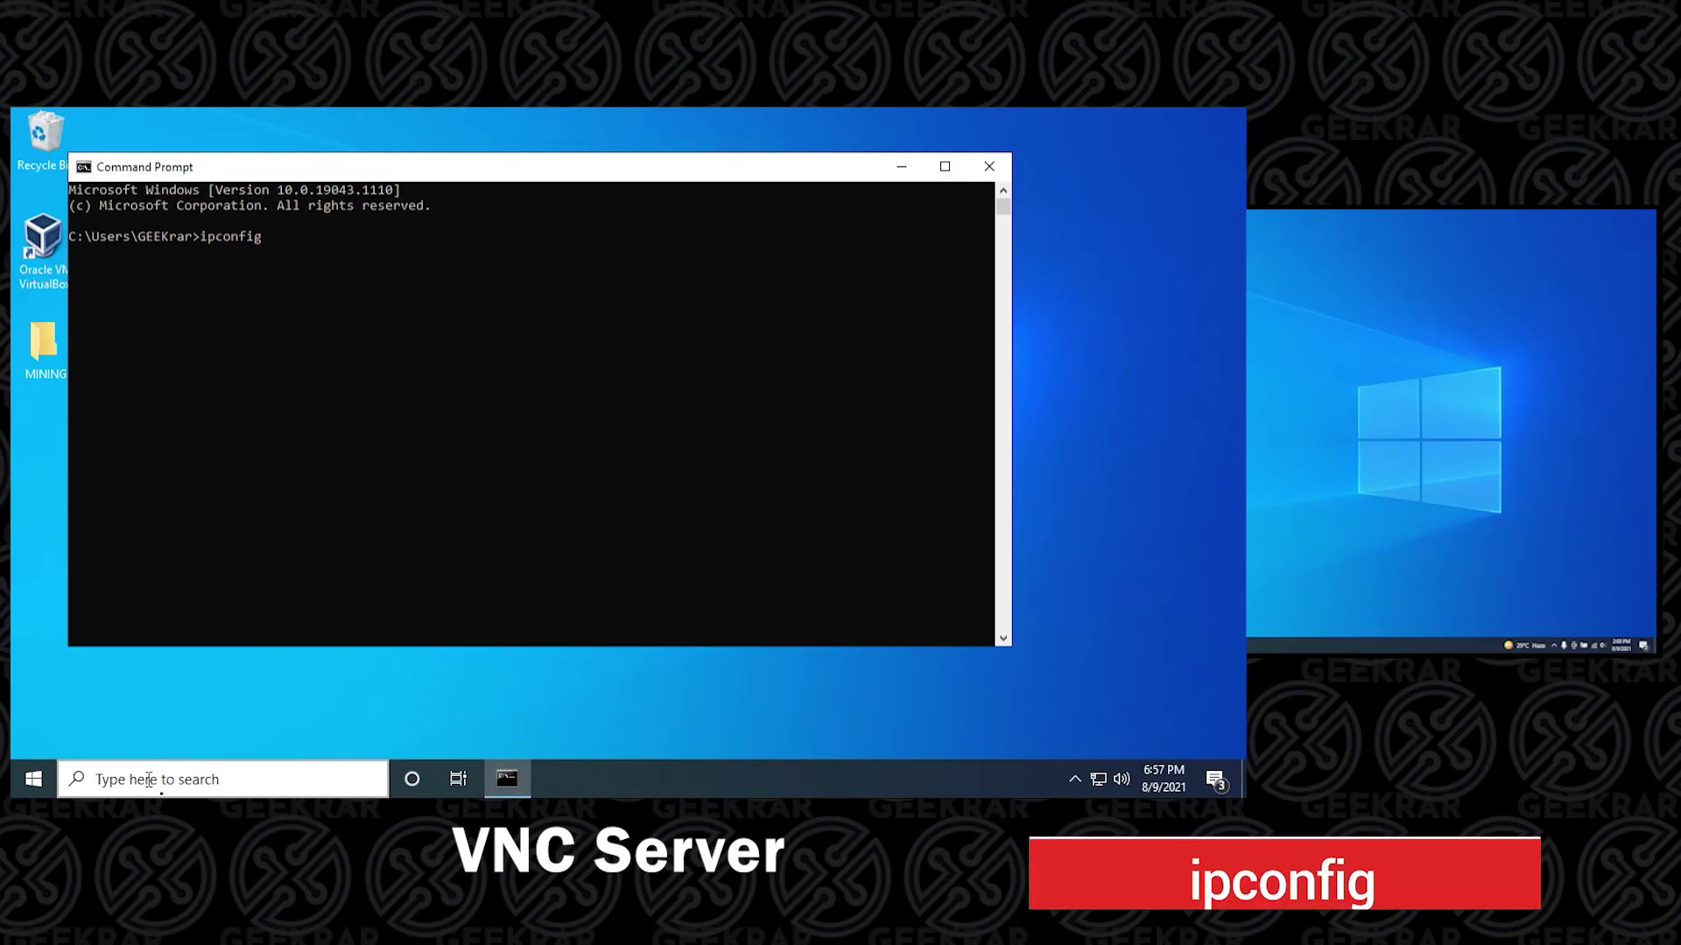
{"action": "key", "text": "Return"}
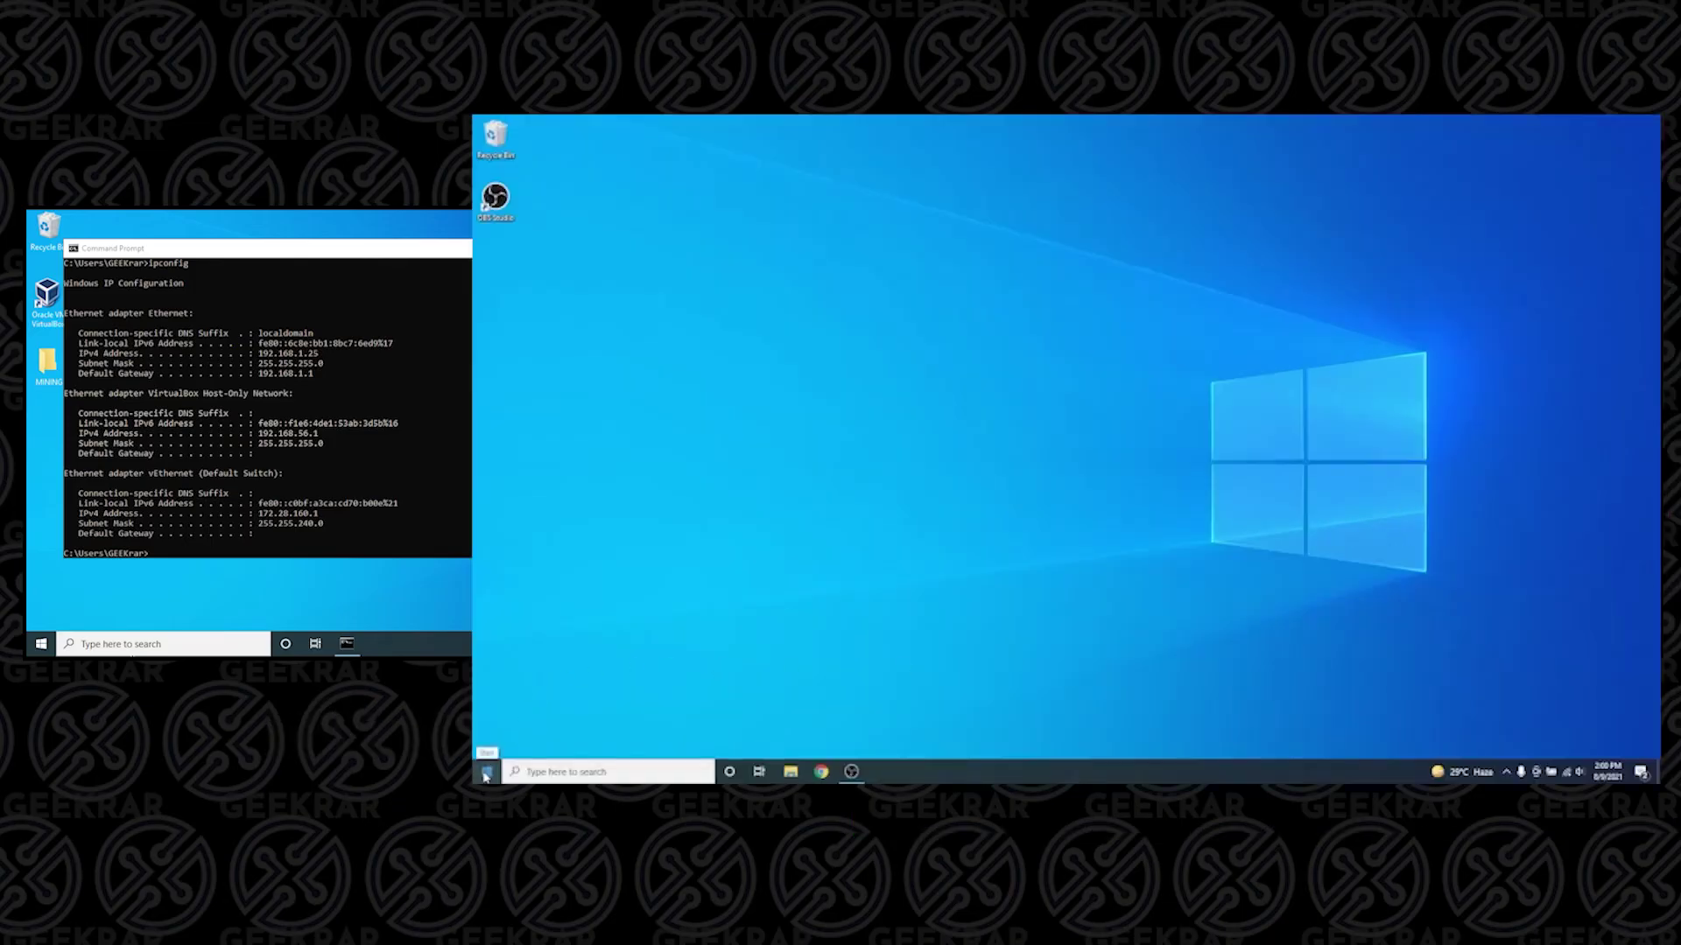
Step: Launch TightVNC Viewer, connect to remote host 192.168.1.25, and authenticate with the server password
{"action": "left_click", "coordinate": [486, 773]}
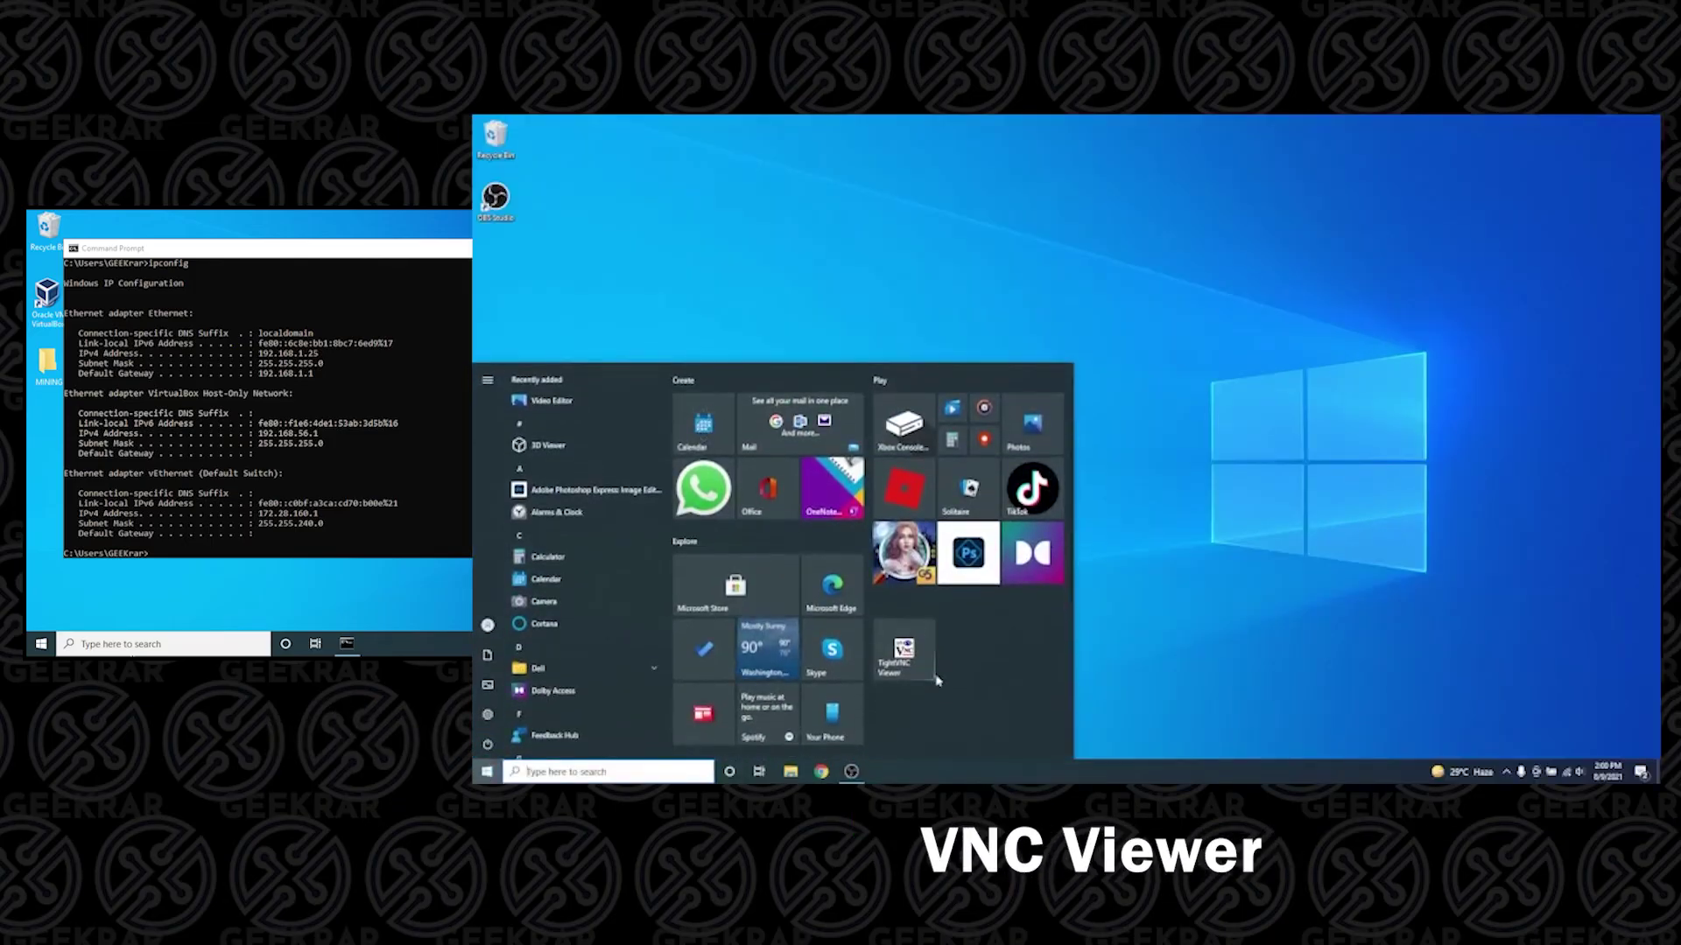
{"action": "left_click", "coordinate": [904, 652]}
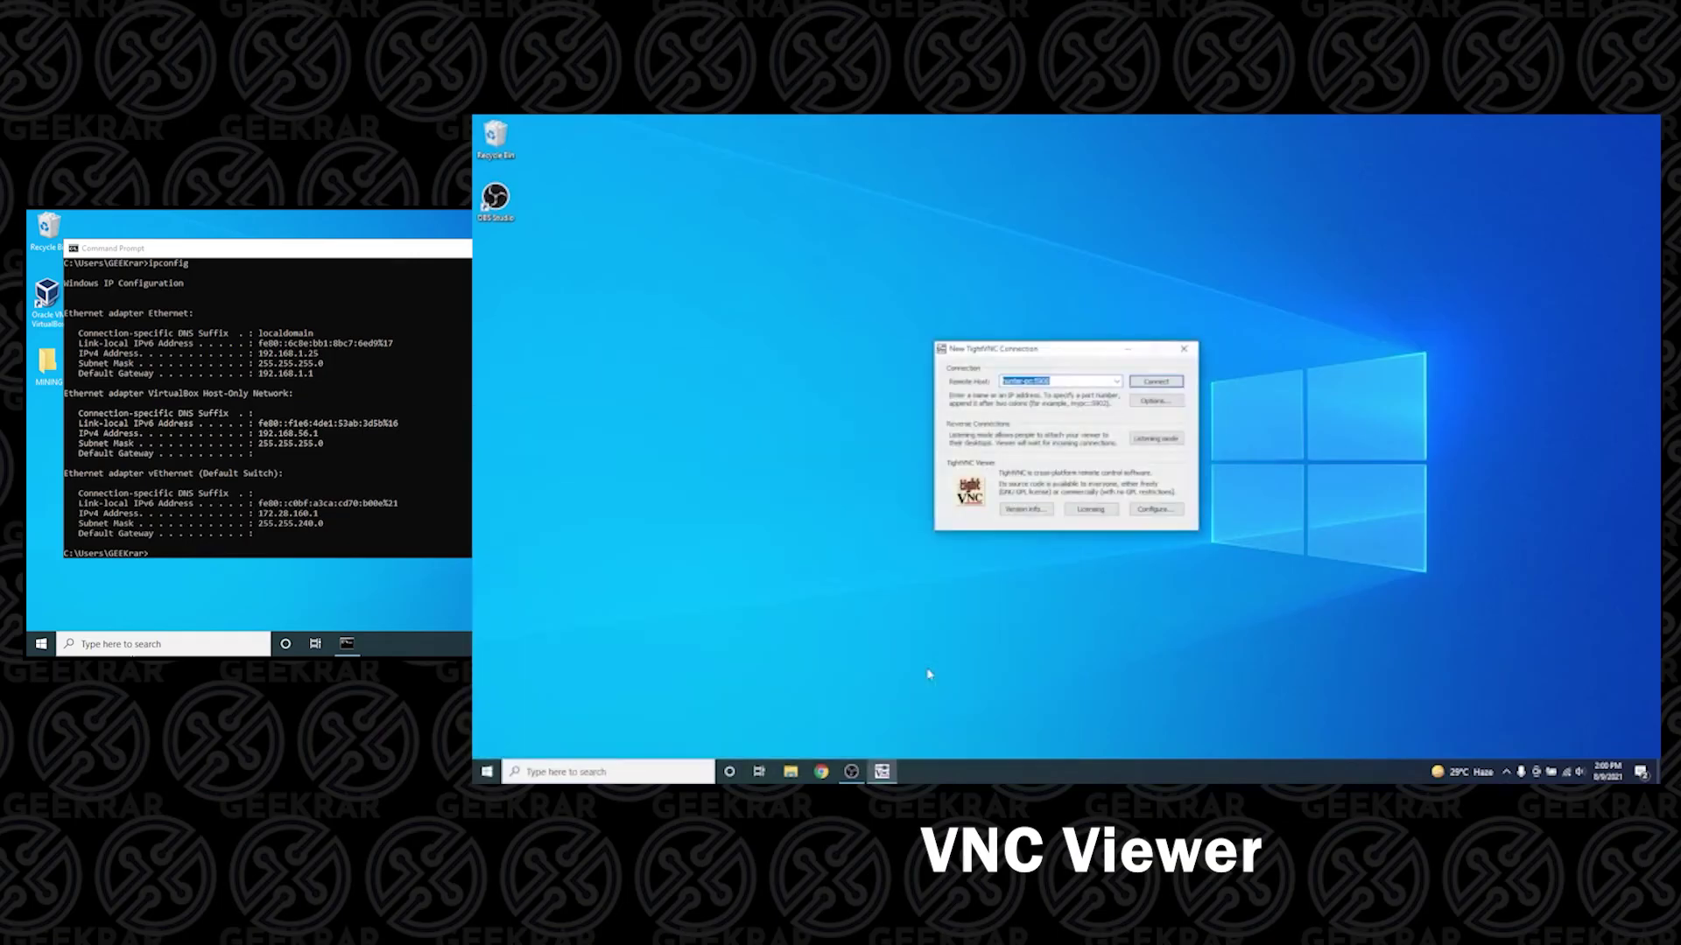
{"action": "key", "text": "BackSpace"}
{"action": "type", "text": "192.168.1.25"}
{"action": "left_click", "coordinate": [1159, 384]}
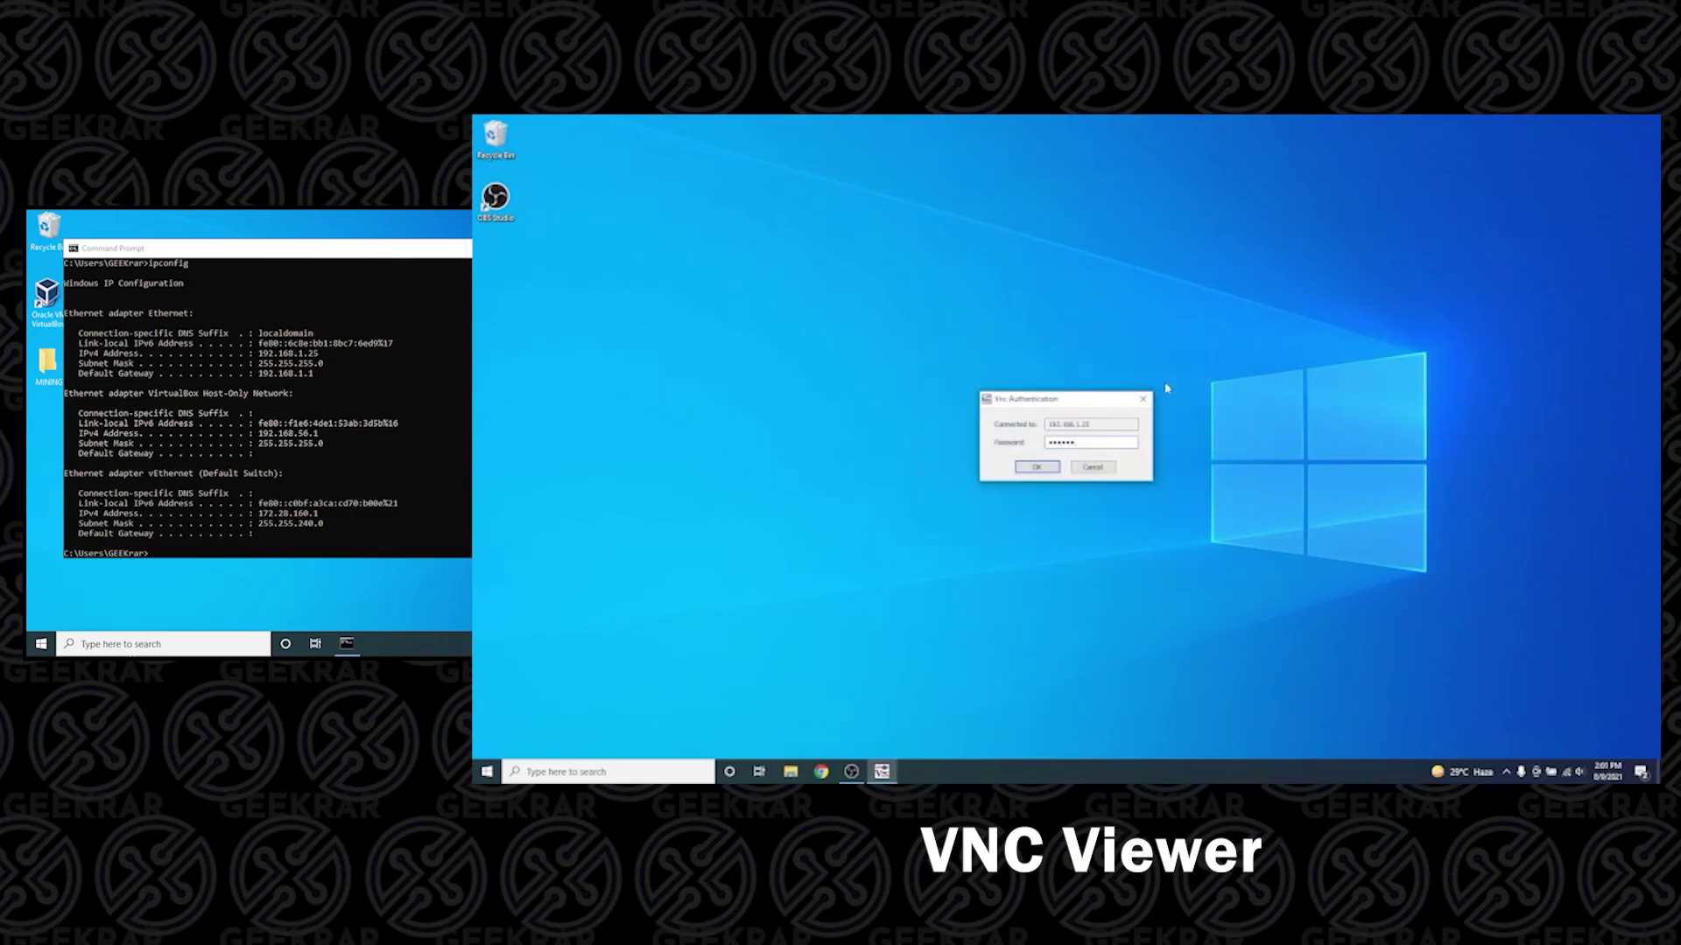
{"action": "key", "text": "Return"}
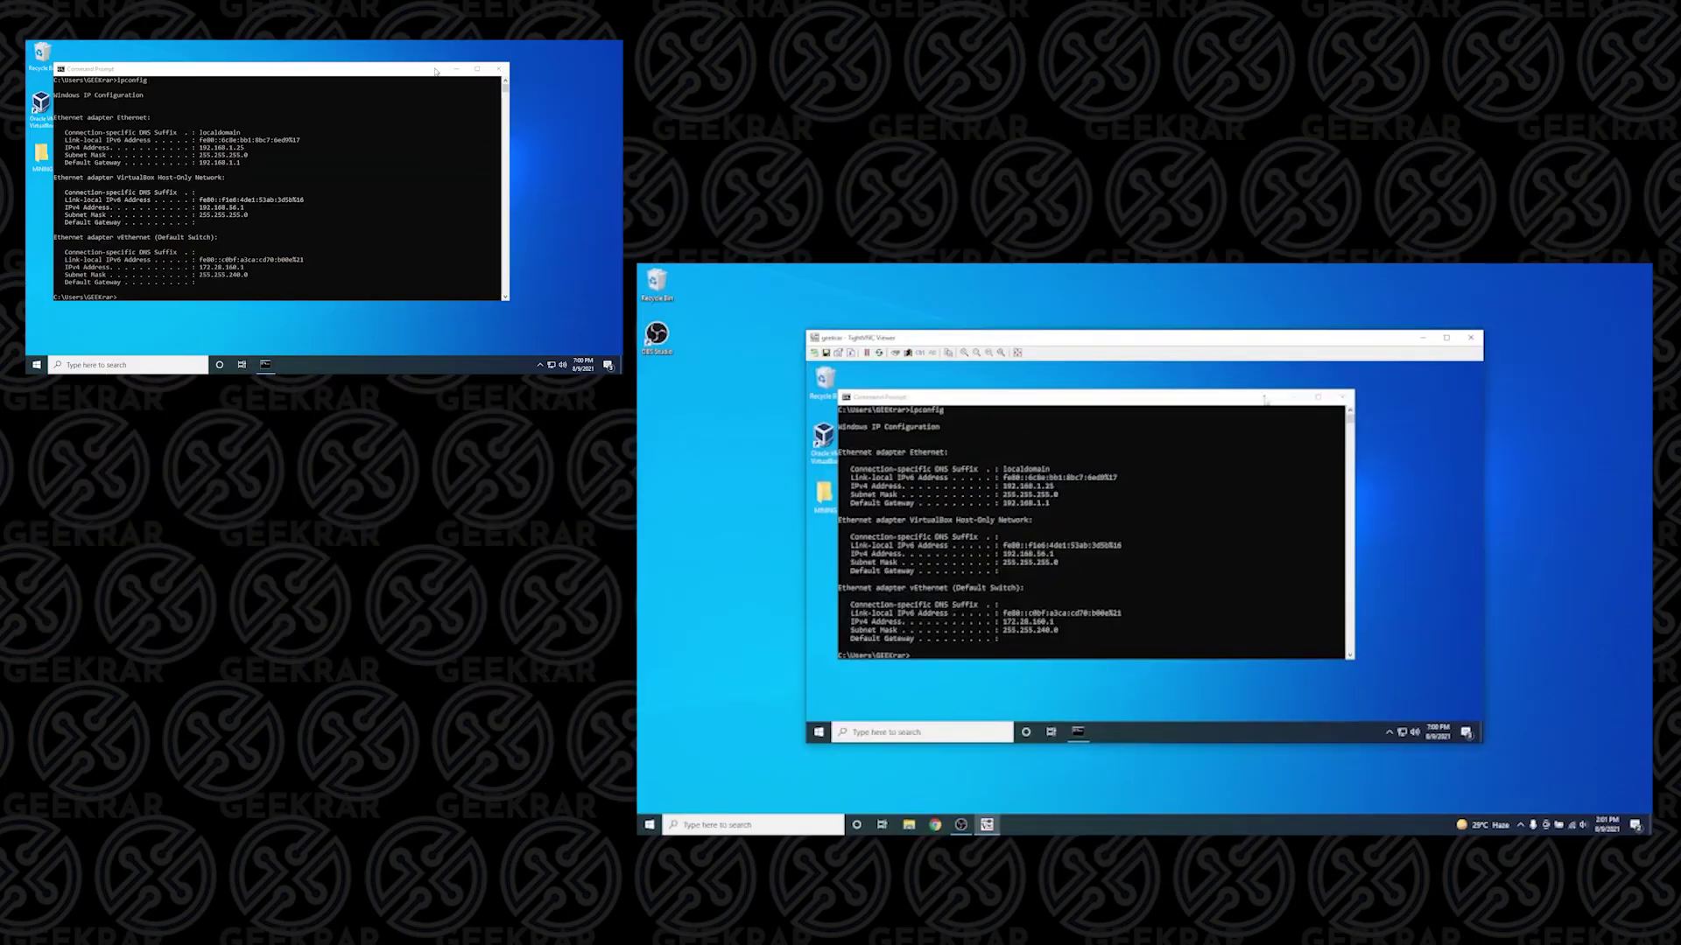
Step: Minimize the remote Command Prompt and launch Google Chrome on the remote PC
{"action": "mouse_move", "coordinate": [1264, 400]}
{"action": "left_mouse_down"}
{"action": "mouse_move", "coordinate": [1335, 403]}
{"action": "mouse_move", "coordinate": [1269, 403]}
{"action": "left_mouse_up"}
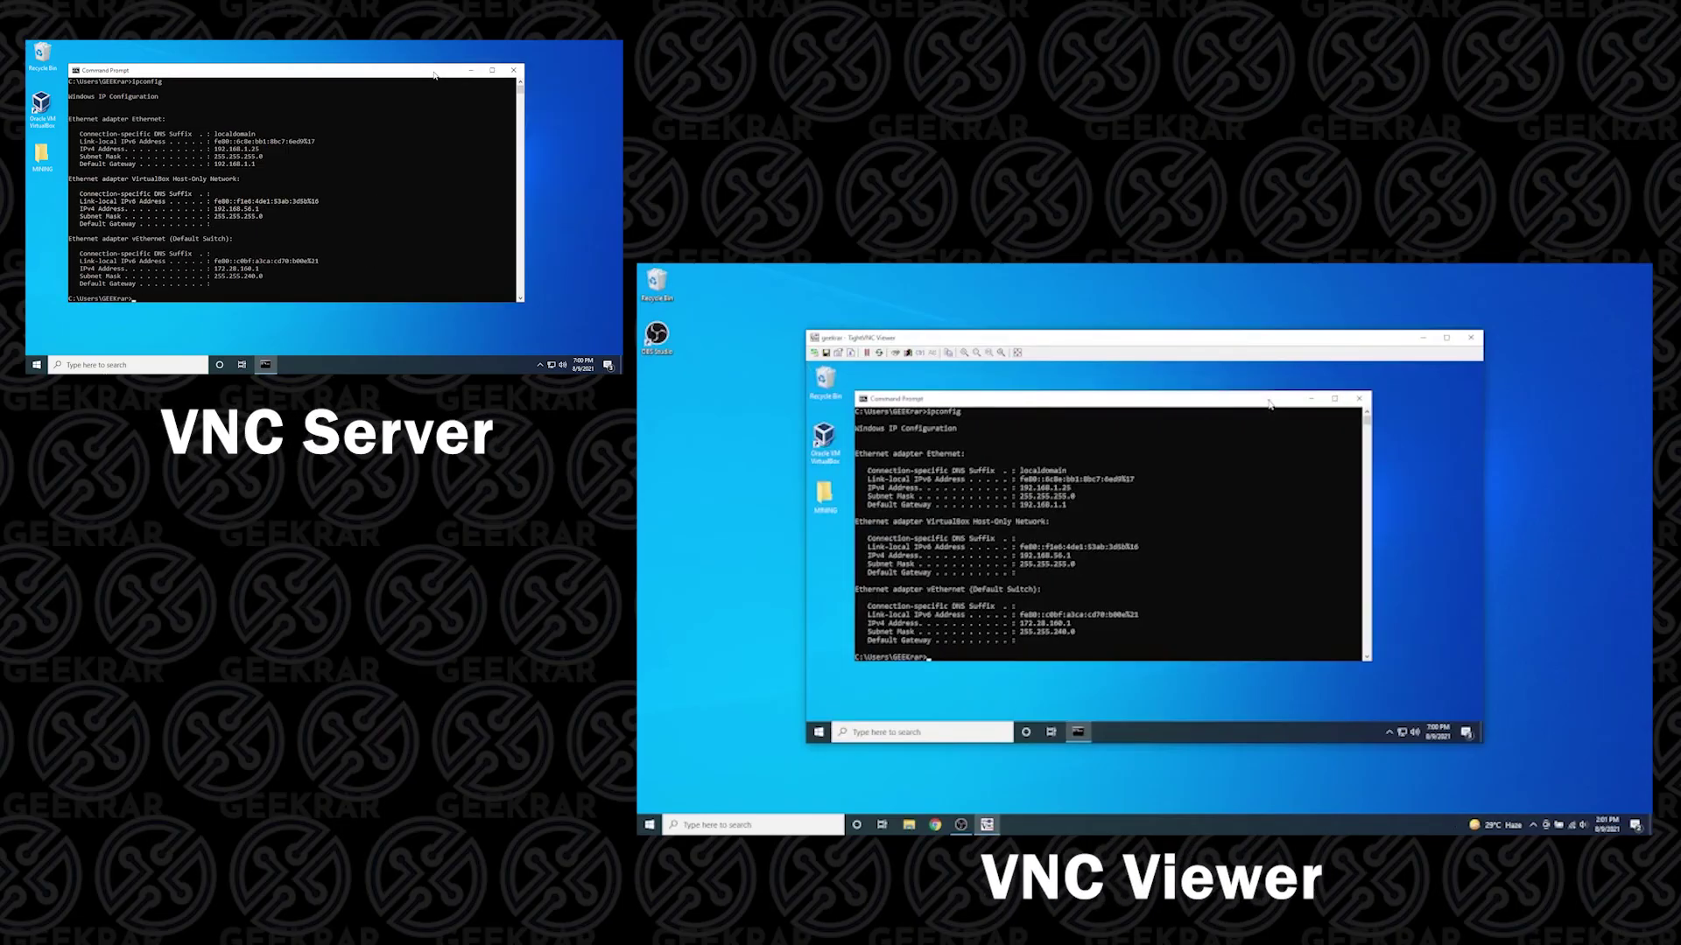
{"action": "left_click", "coordinate": [1313, 400]}
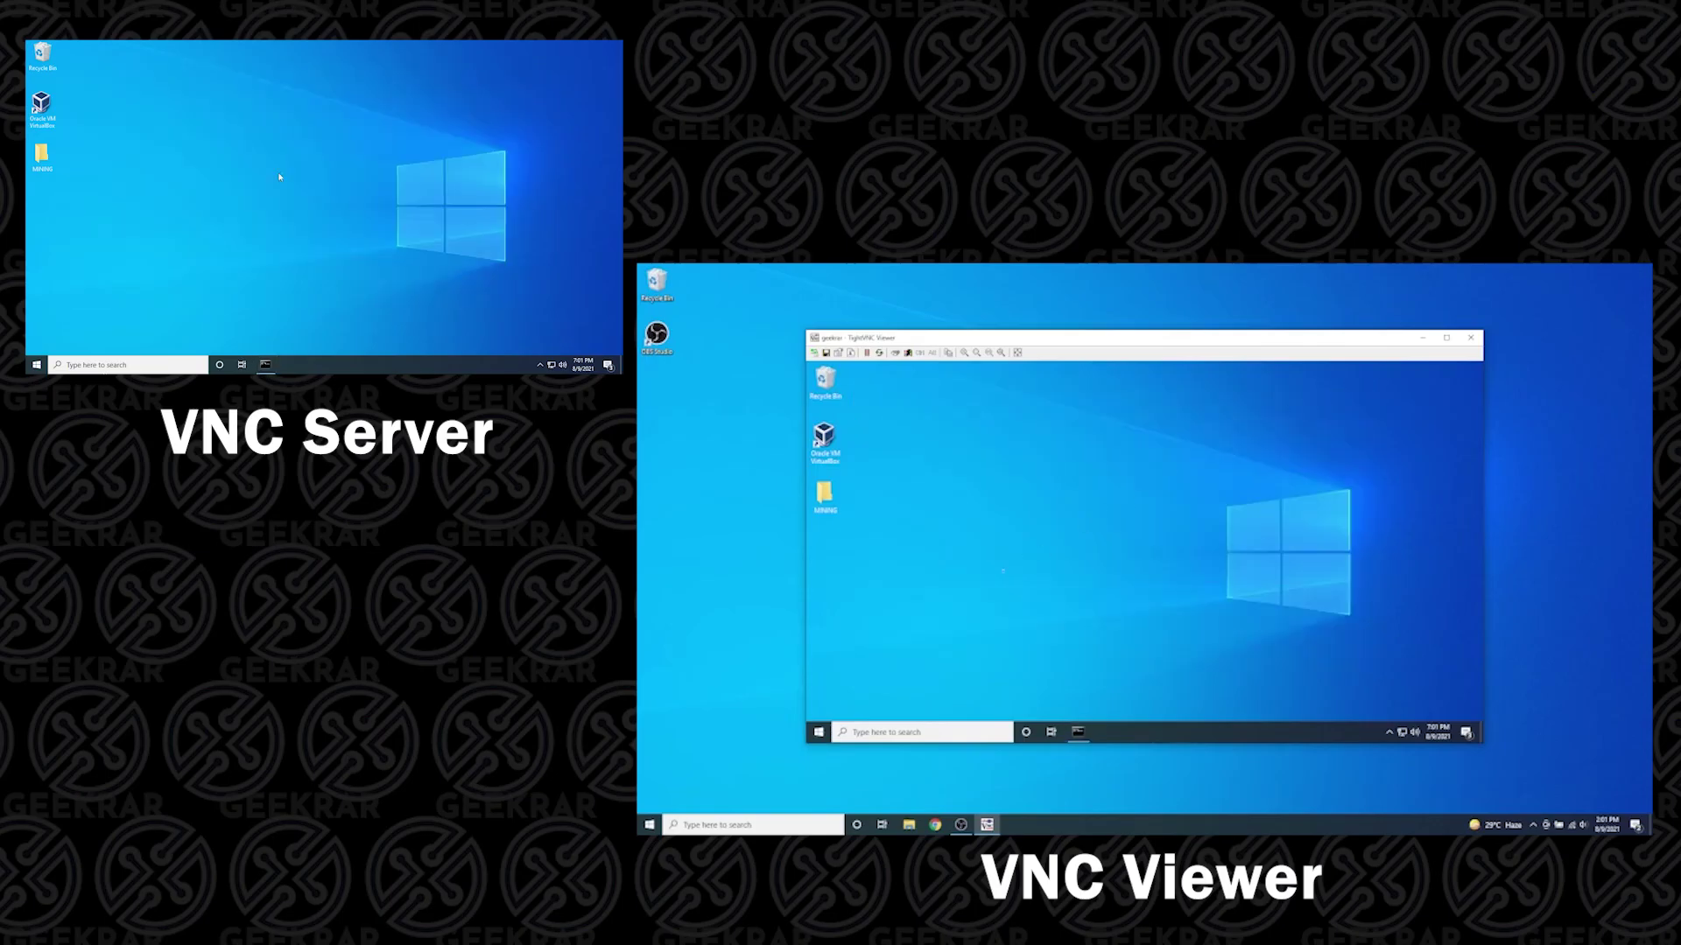
{"action": "left_click", "coordinate": [819, 732]}
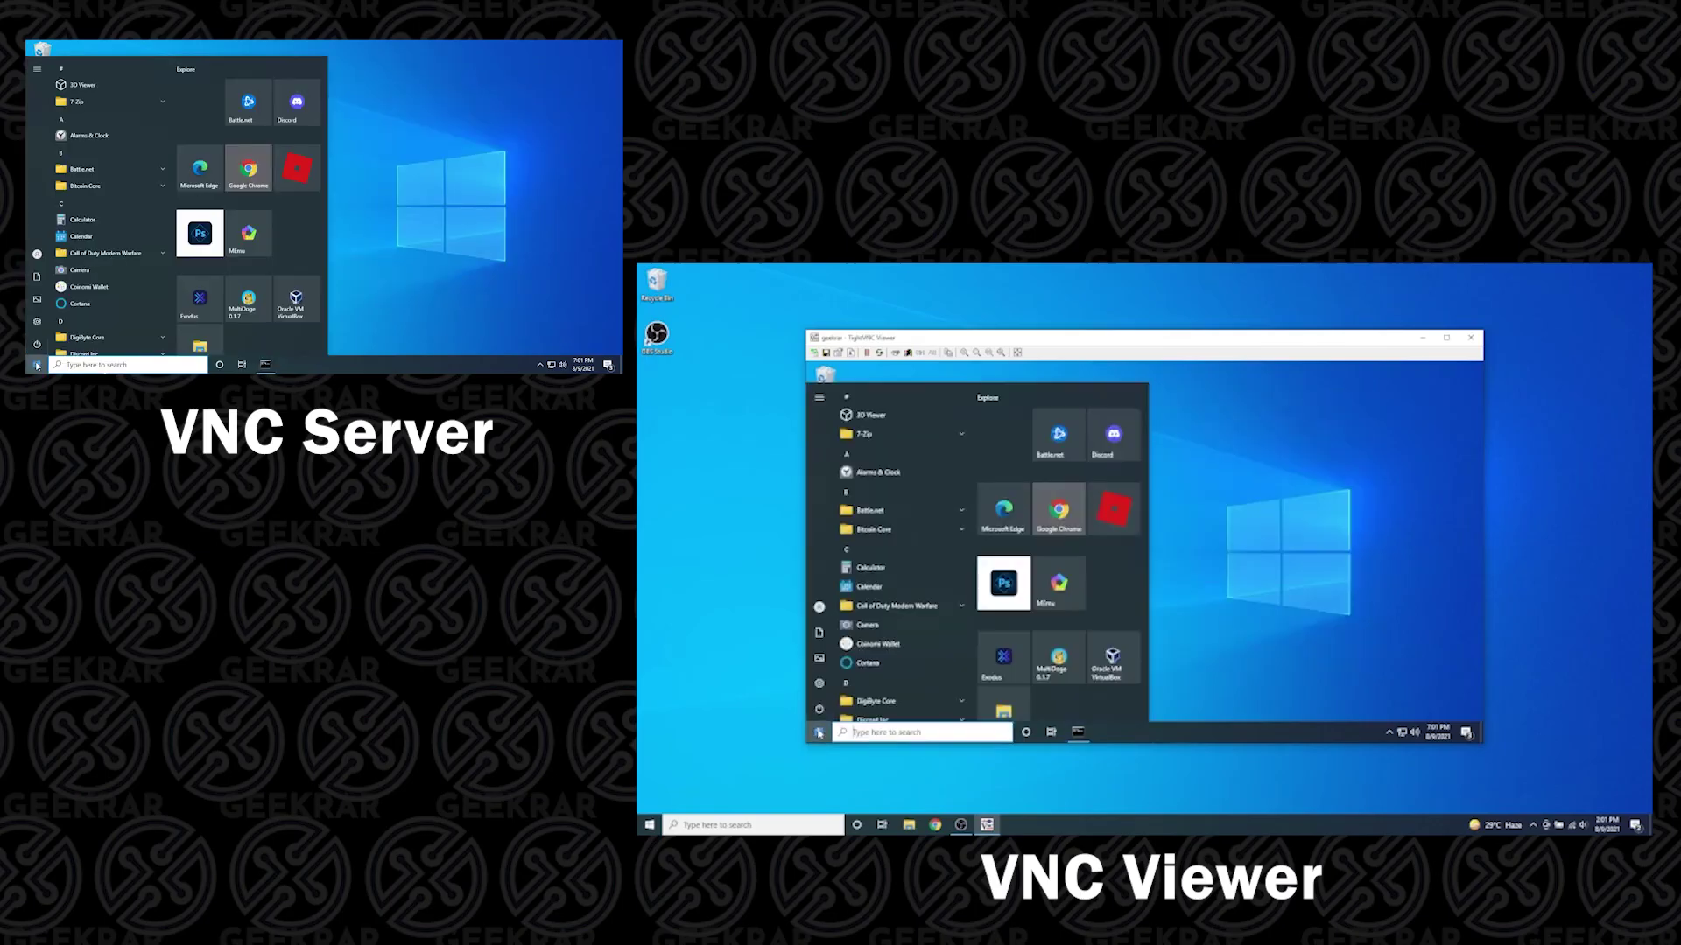
{"action": "left_click", "coordinate": [1060, 515]}
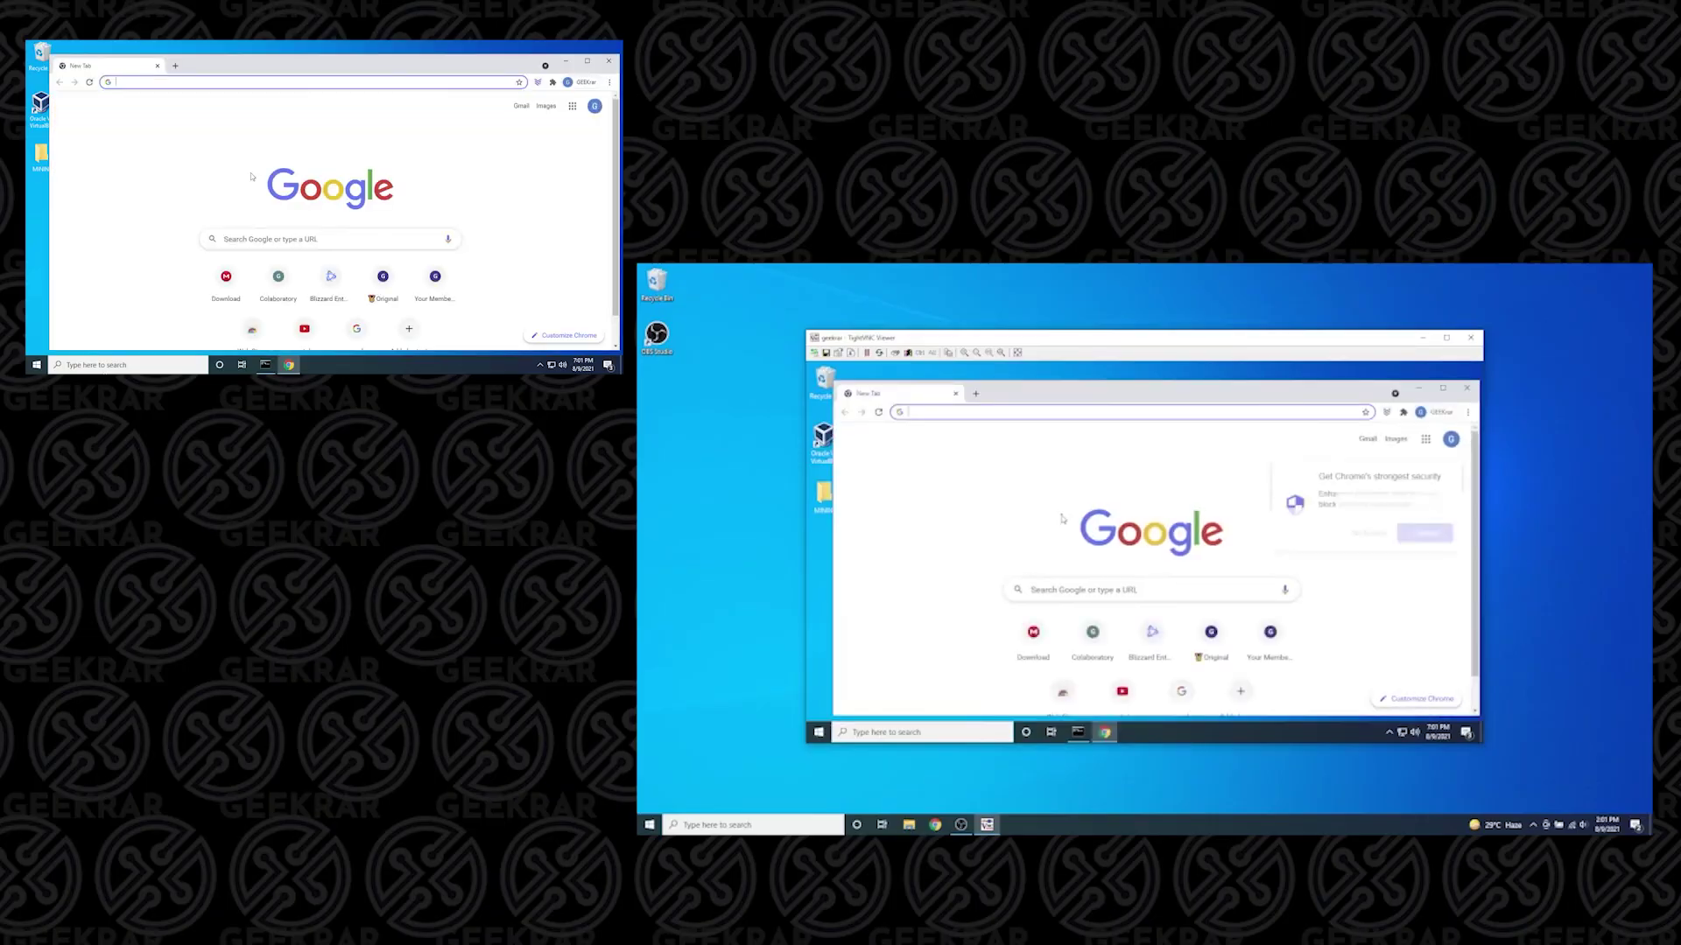
Step: Visit geekrar.com, then google.com, in the remote Chrome and maximize its window
{"action": "type", "text": "geekrar"}
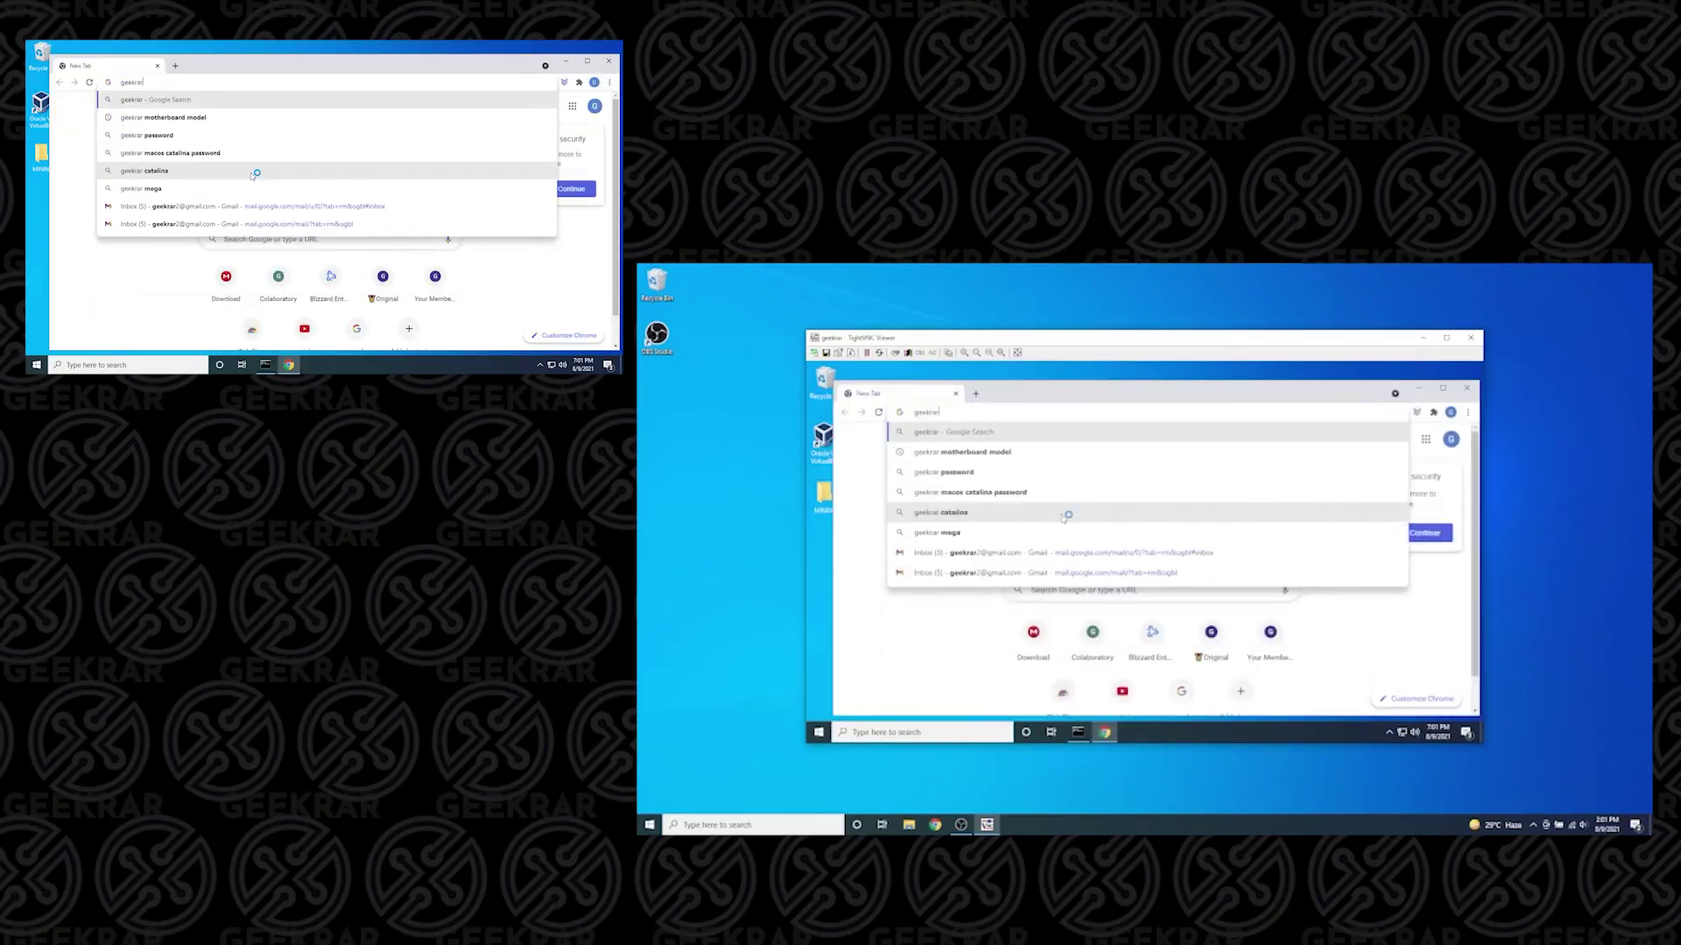
{"action": "type", "text": ".com"}
{"action": "key", "text": "Return"}
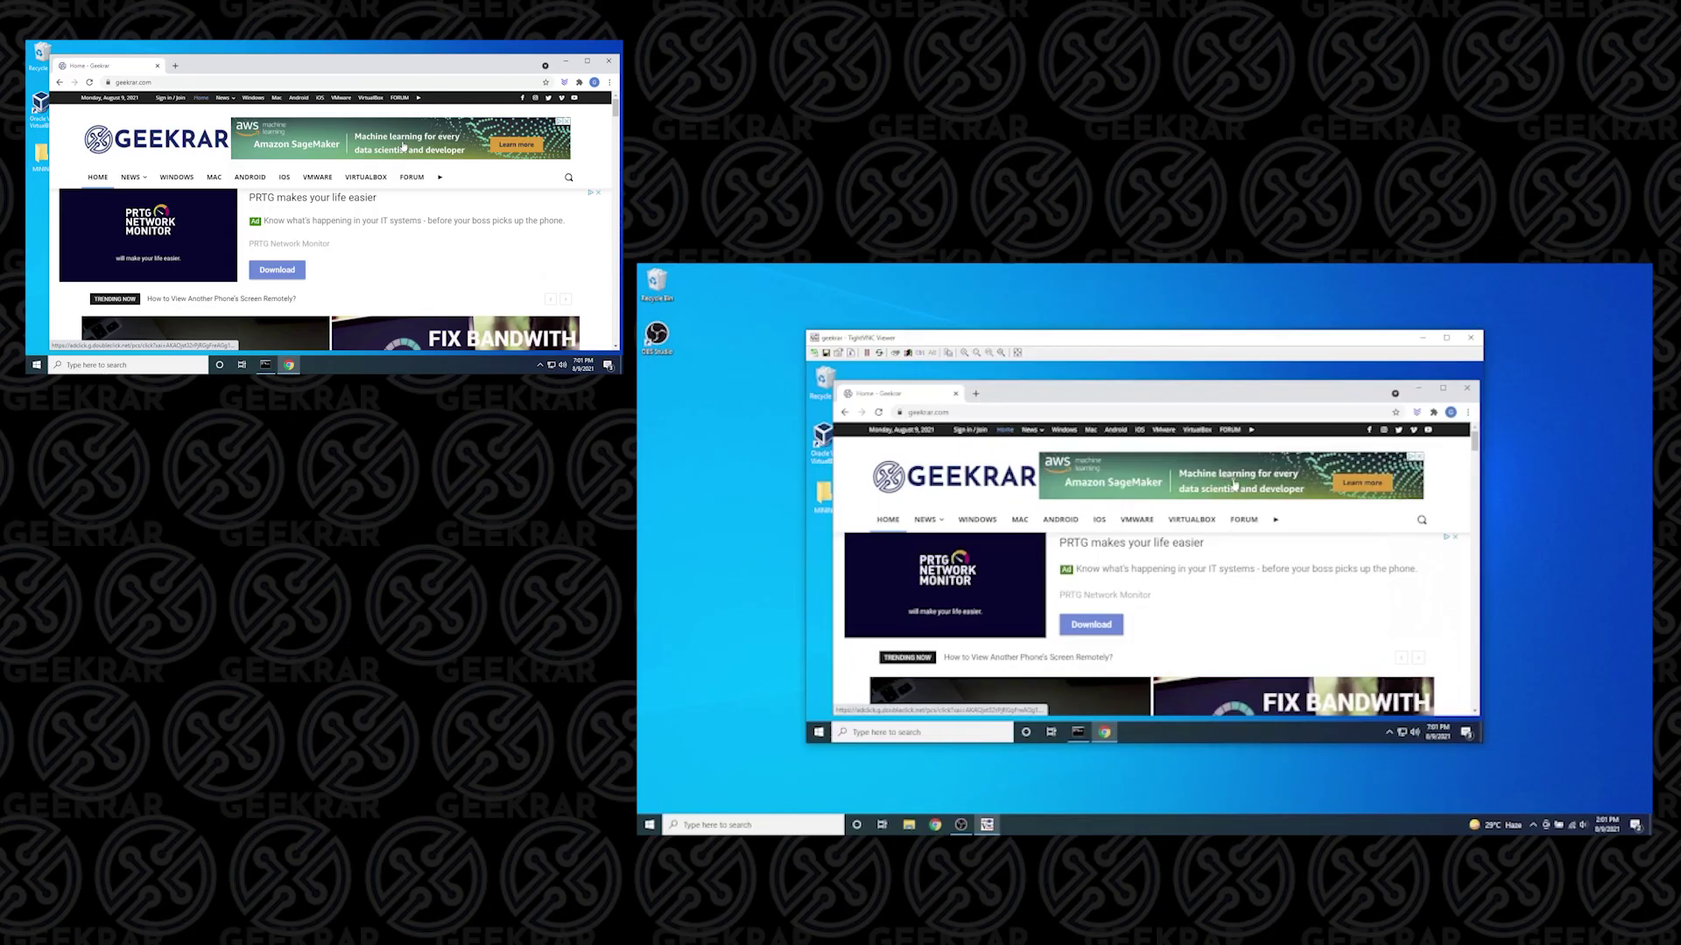
{"action": "left_click", "coordinate": [1048, 413]}
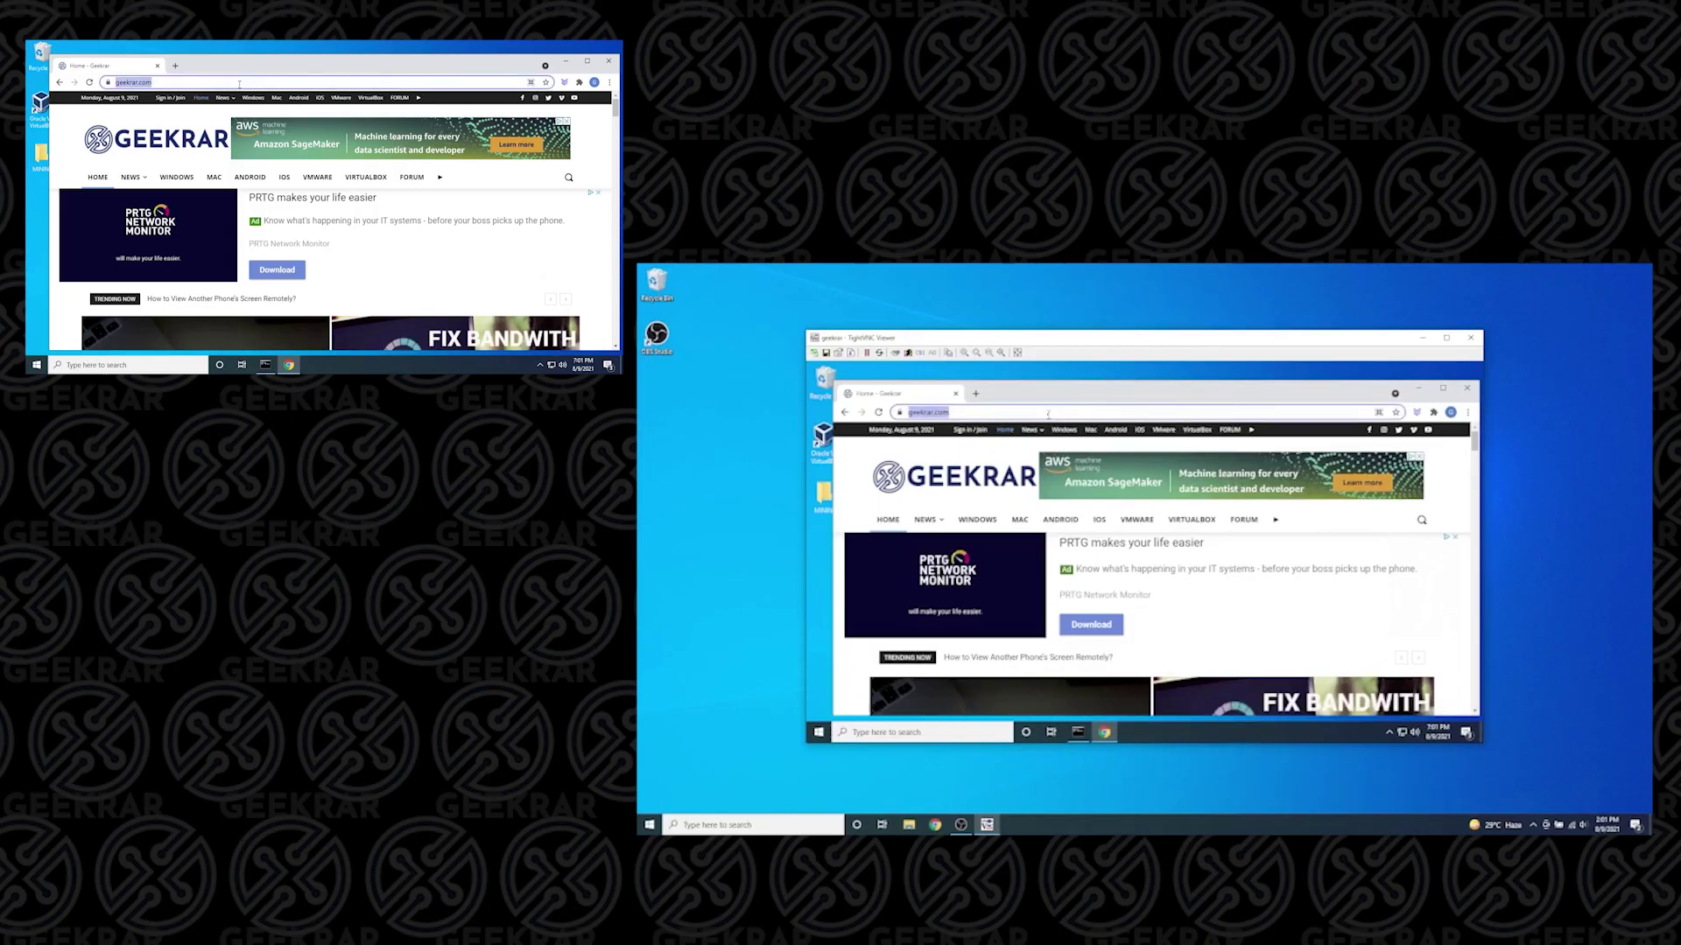
{"action": "type", "text": "google.com"}
{"action": "key", "text": "Return"}
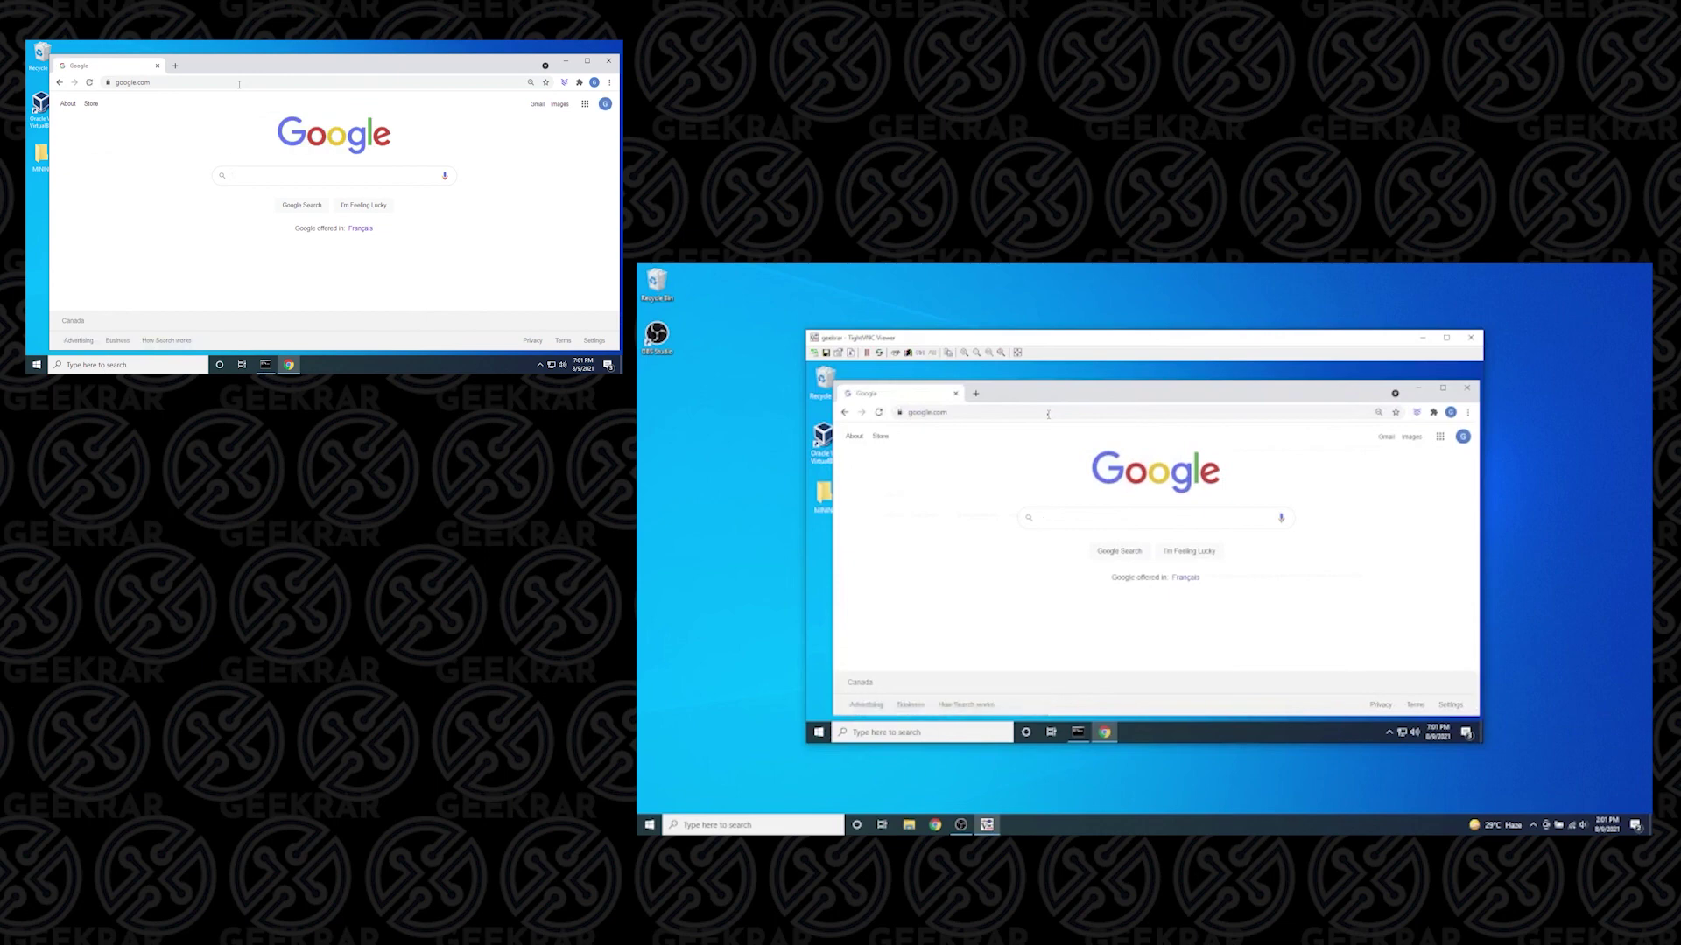
{"action": "left_click", "coordinate": [587, 60]}
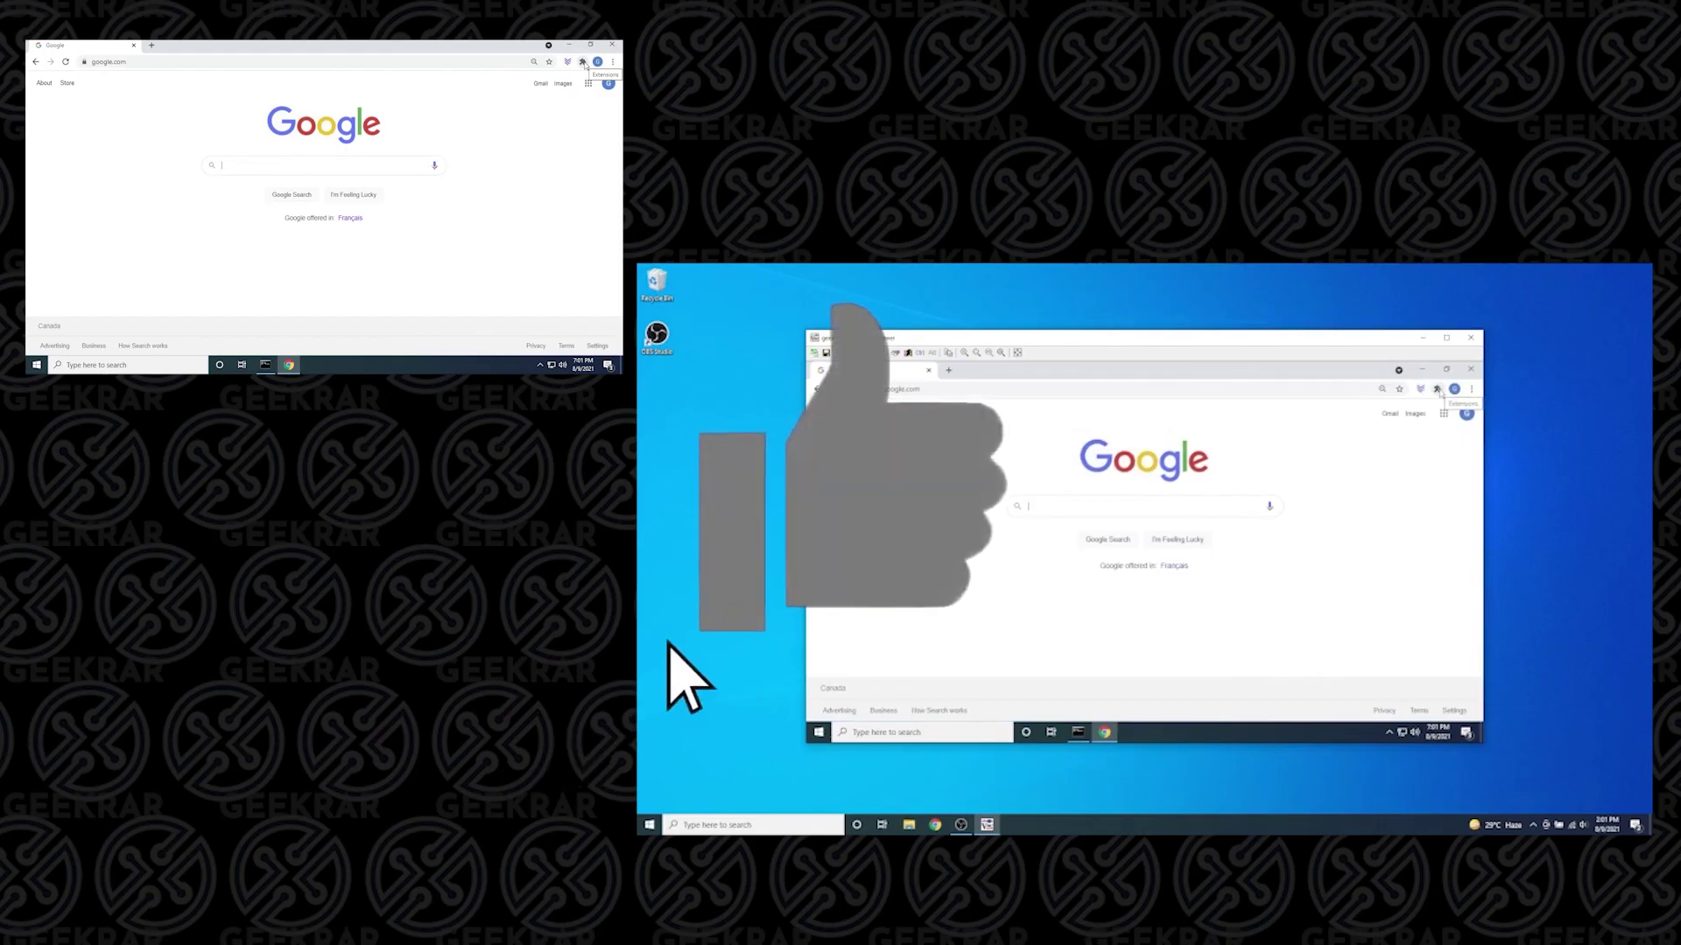